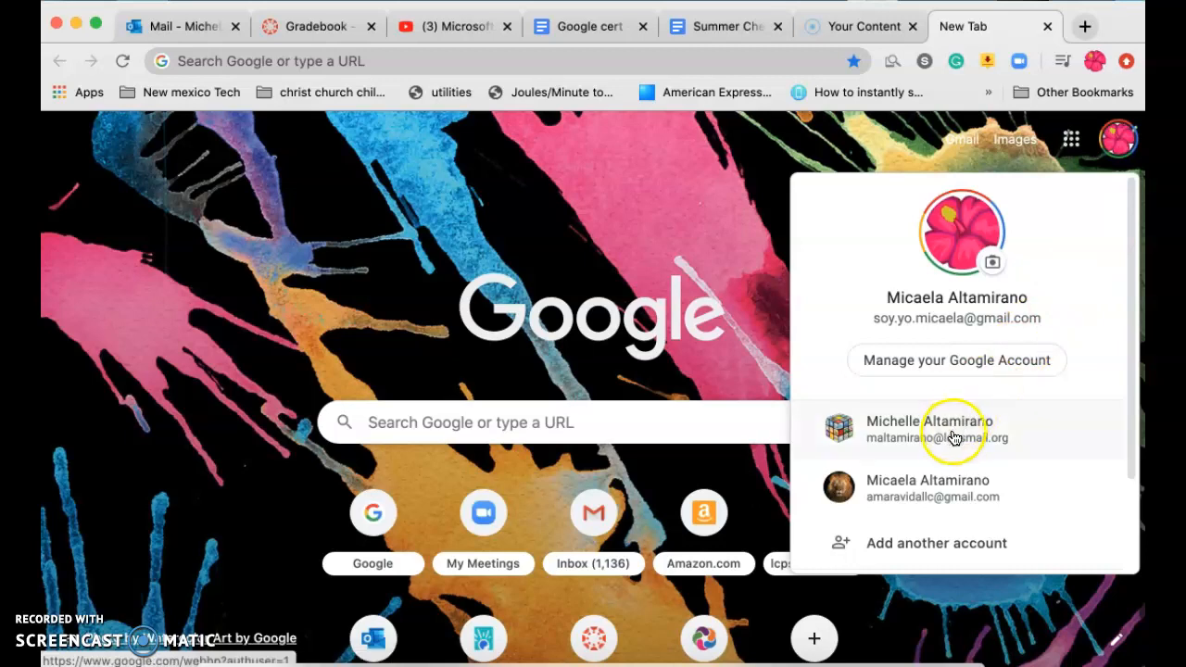
- Switch to the other personal Gmail account with the lion picture and create a blank document in Google Docs
left_click(932, 484)
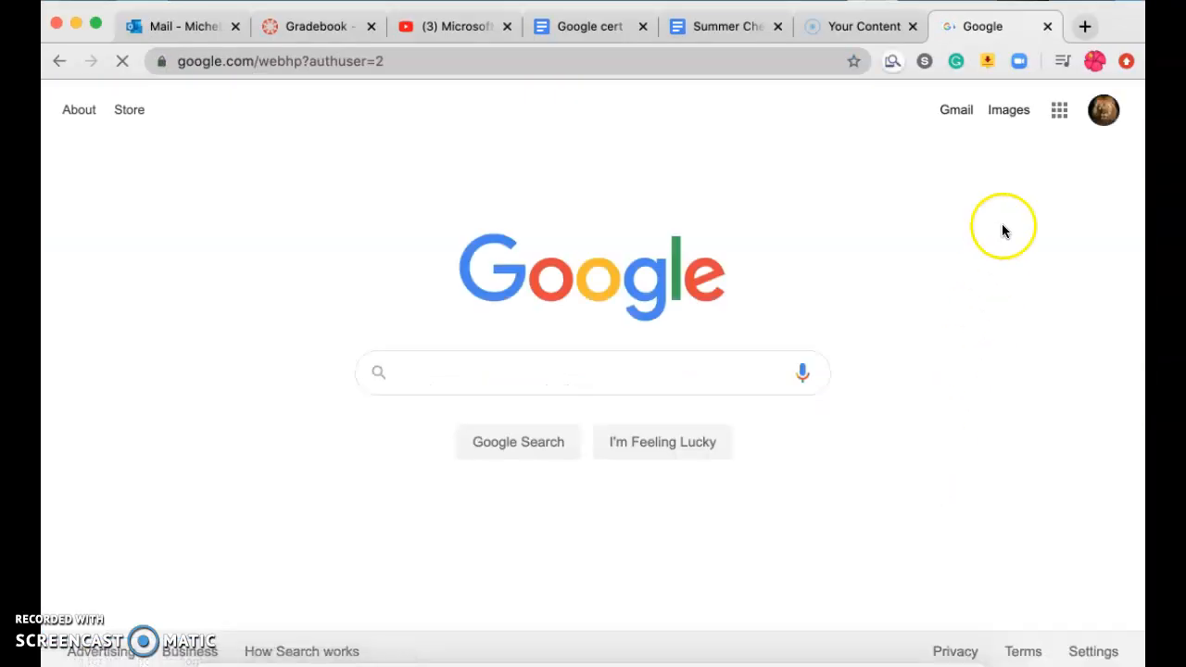
left_click(1060, 112)
scroll(982, 455, "down", 5)
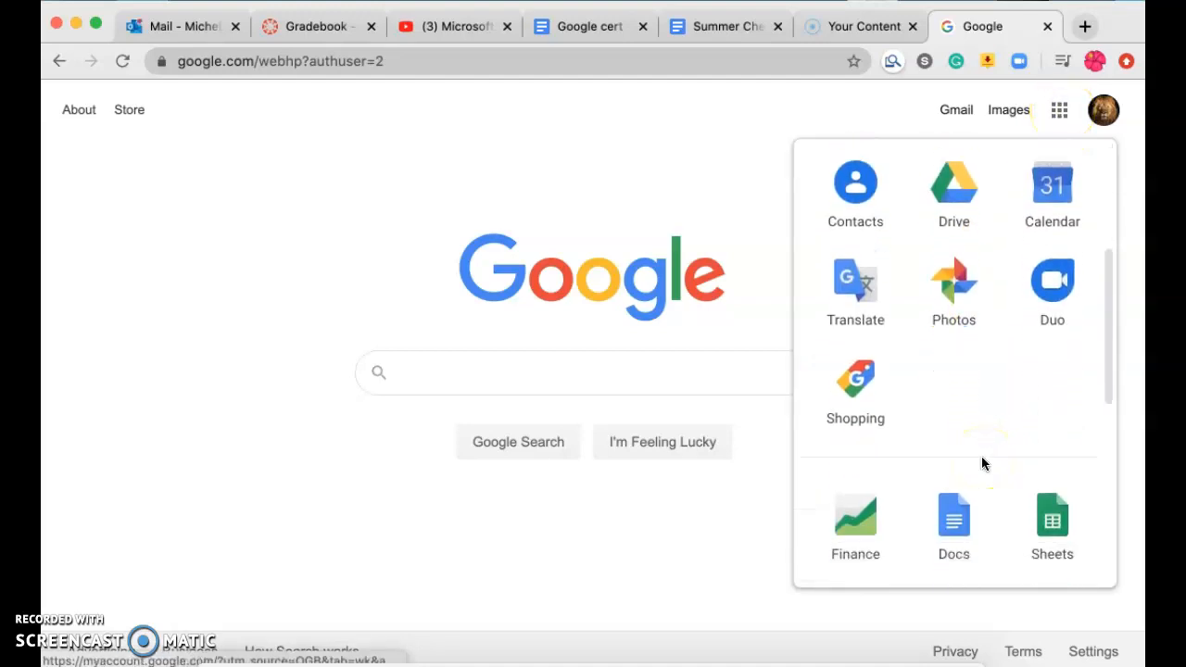
left_click(949, 452)
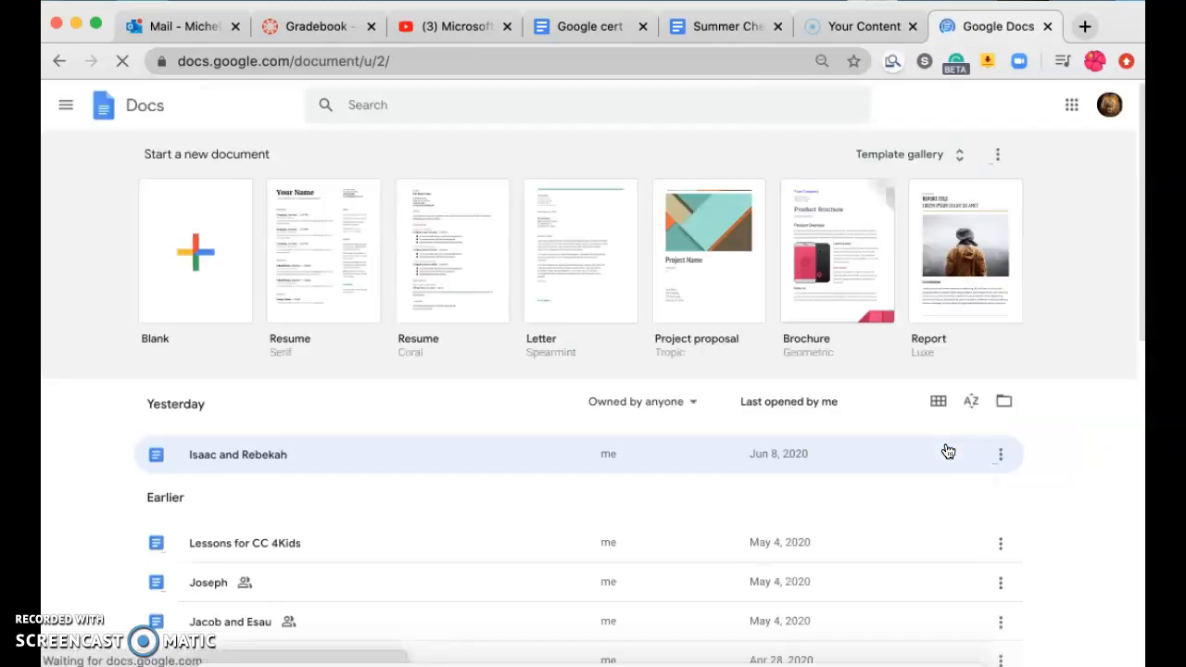
left_click(206, 254)
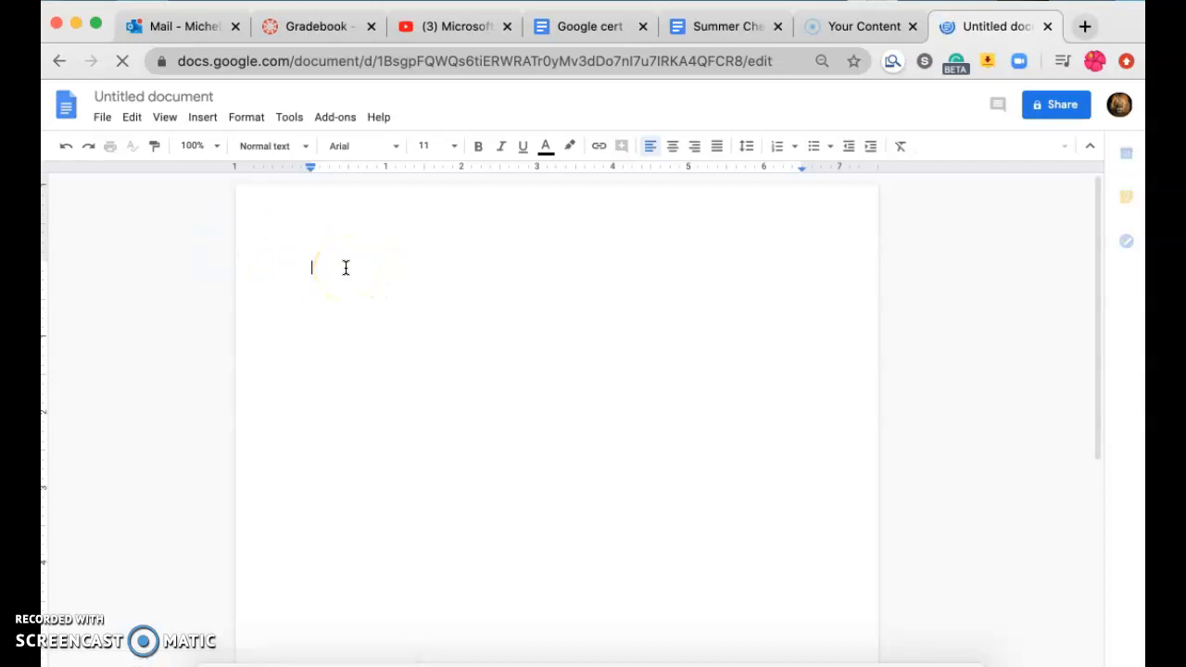
- Enter the text "Title" at the start of the page and name the document Title as well
type("Title")
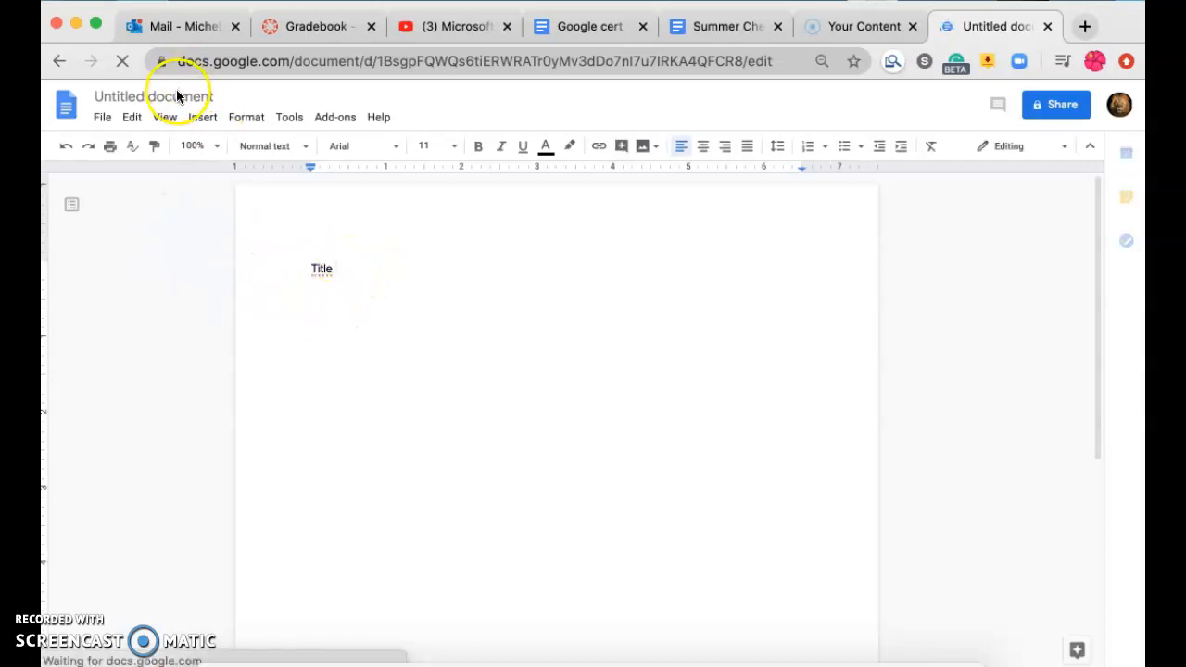
left_click(176, 96)
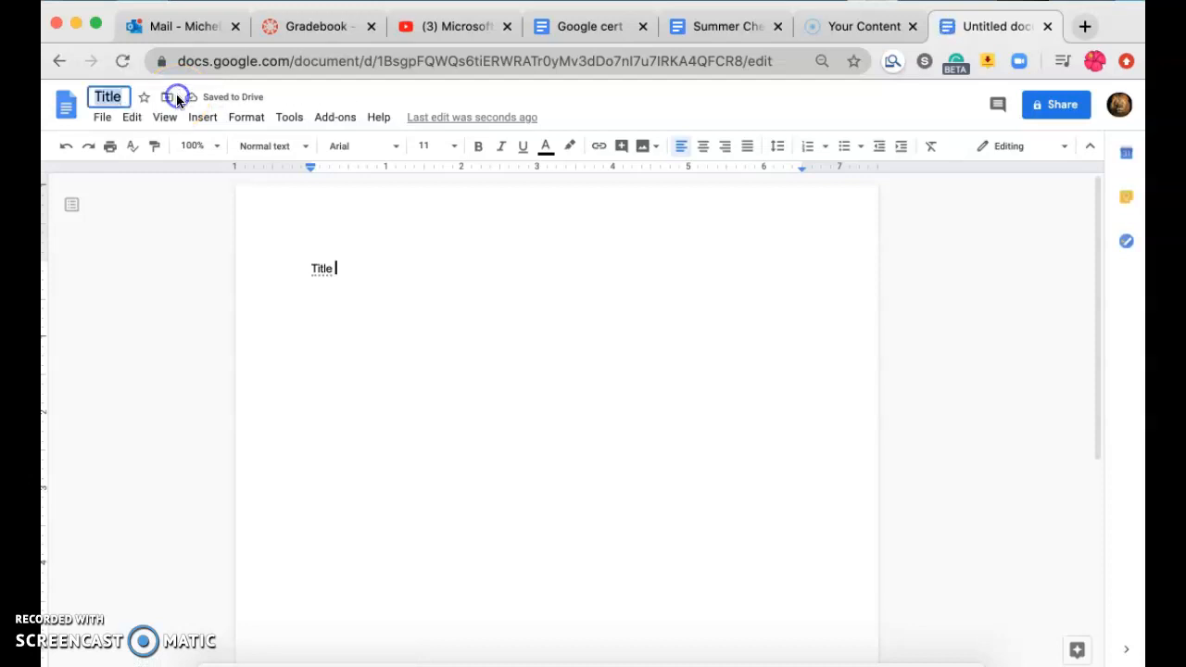
left_click(416, 348)
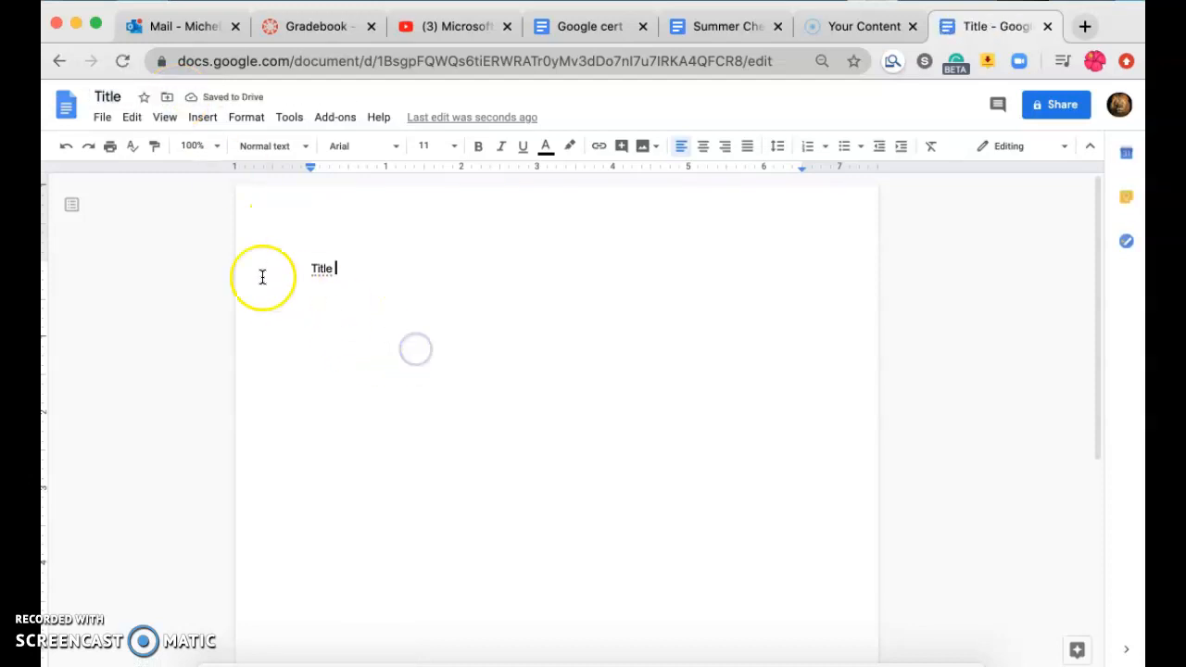
- Insert the image new icon.jpeg from the computer's Desktop folder after the word "Title"
left_click(205, 118)
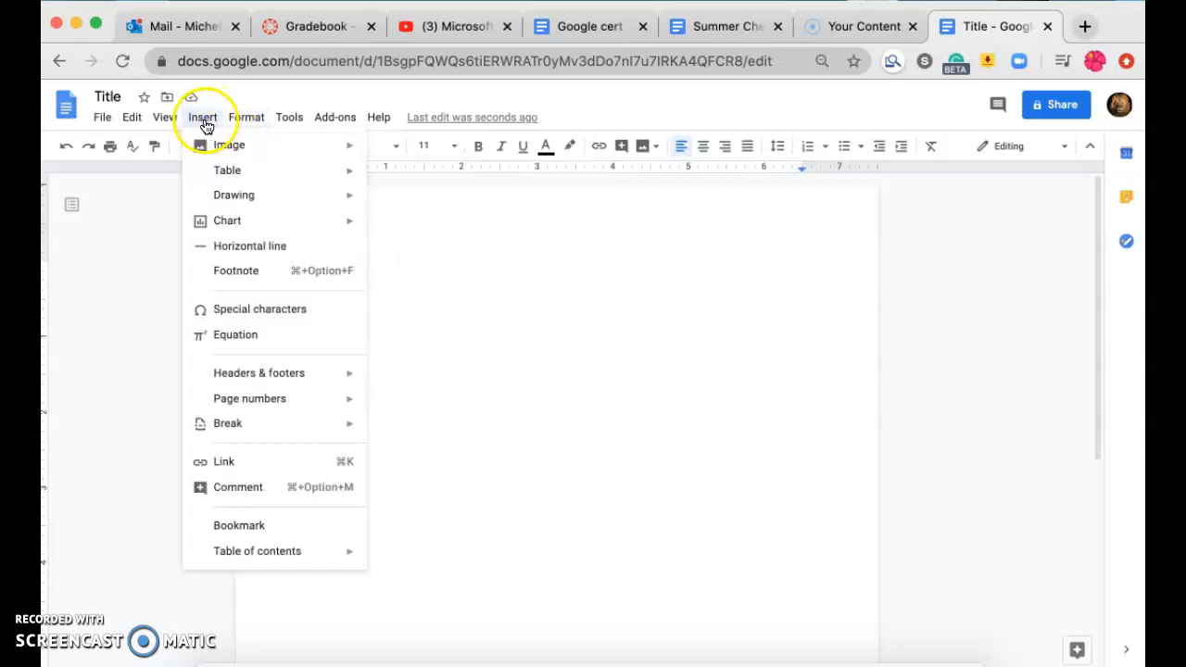
left_click(206, 143)
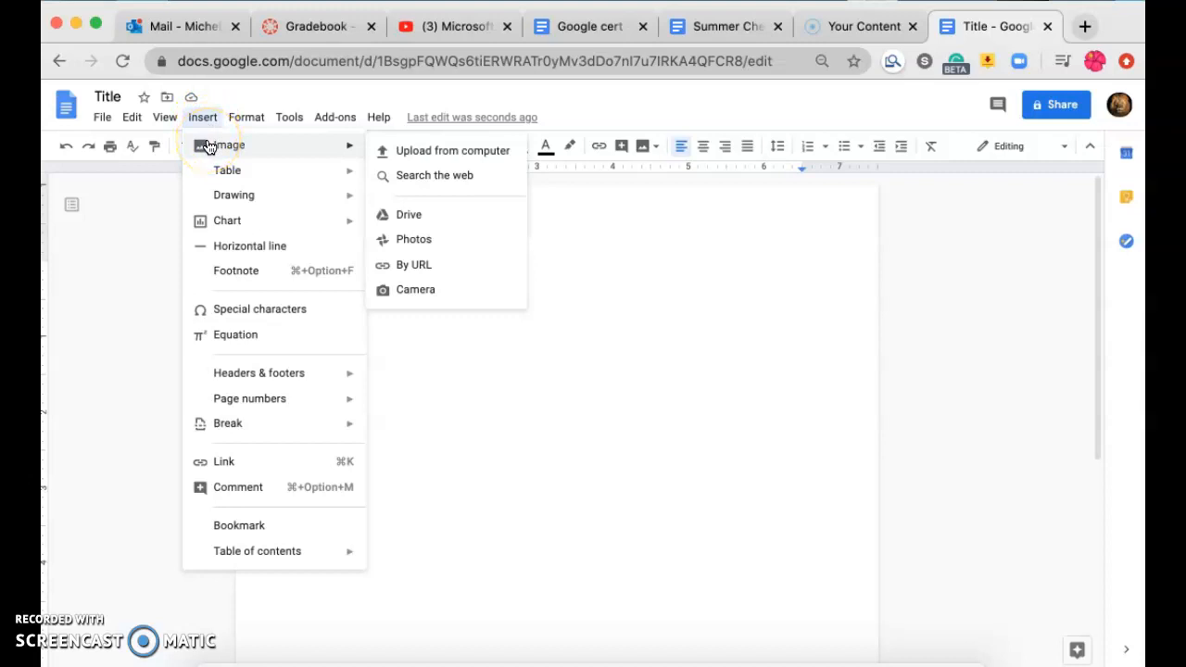
left_click(434, 154)
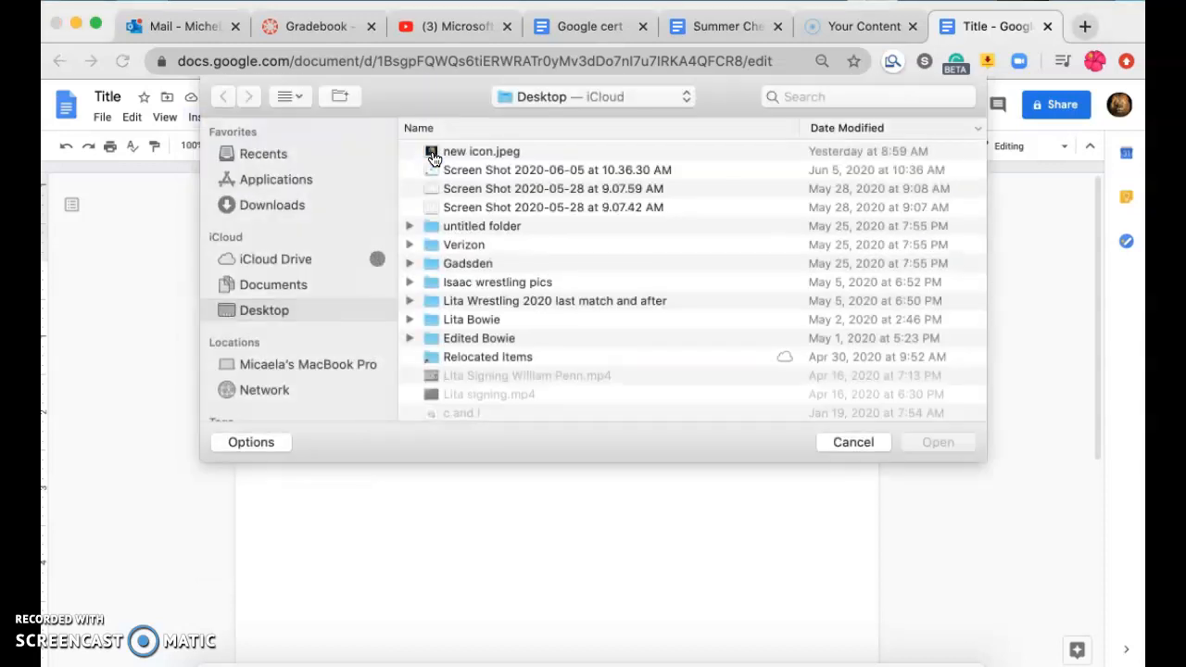
double_click(469, 153)
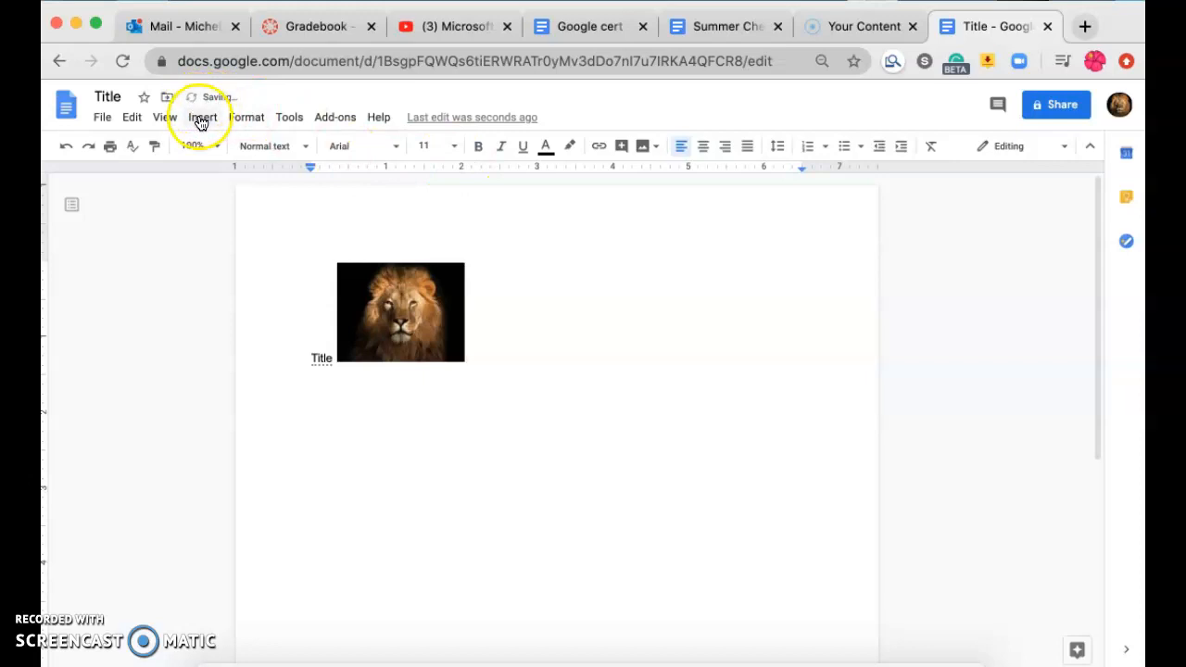
- Insert the red dahlia from a web image search for "flower" below the title and shrink it to about 4.4 inches wide
left_click(202, 117)
mouse_move(216, 145)
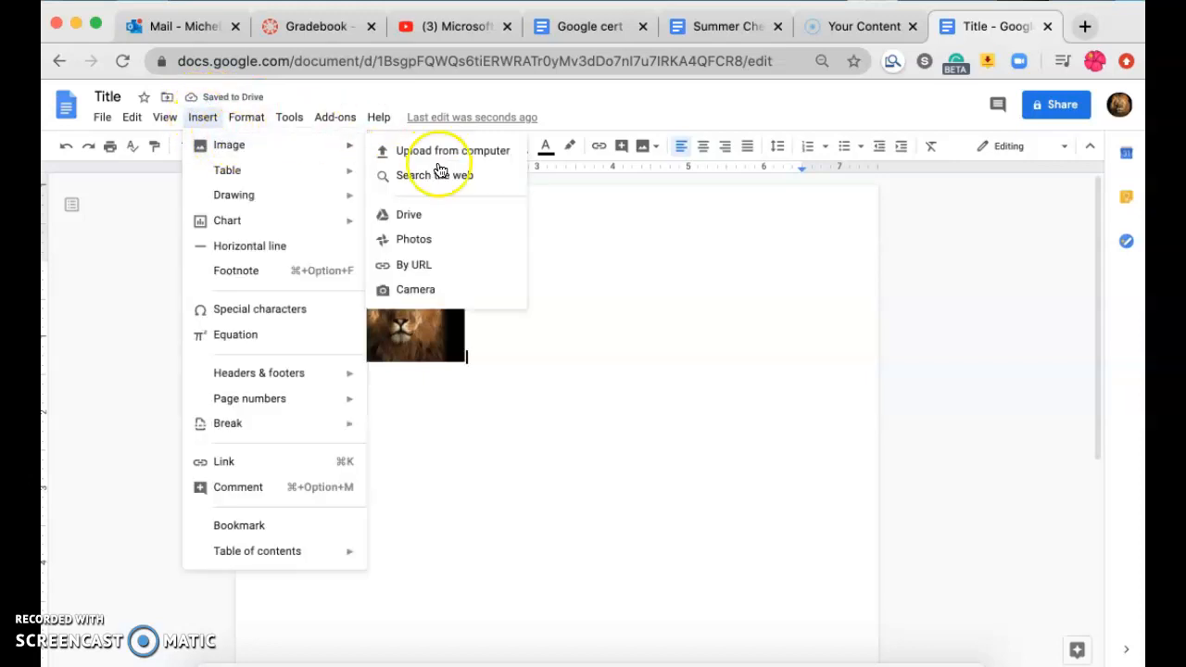
left_click(451, 182)
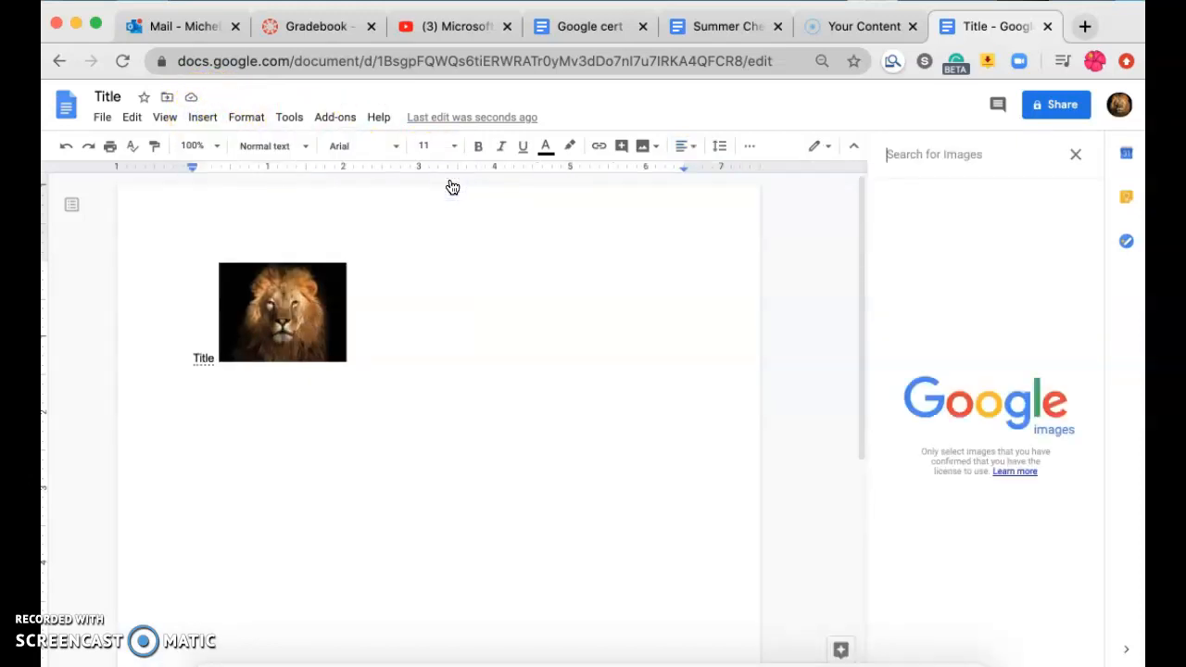
left_click(961, 163)
type("flo")
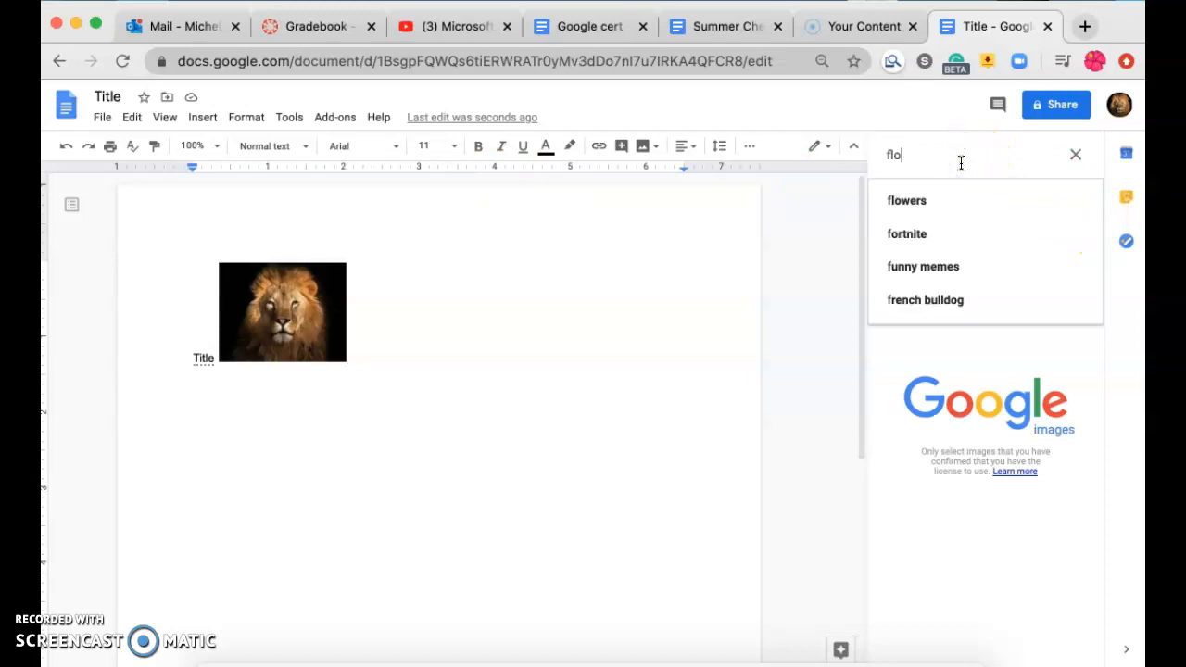
type("wer")
key("Return")
left_click_drag(940, 232, 549, 303)
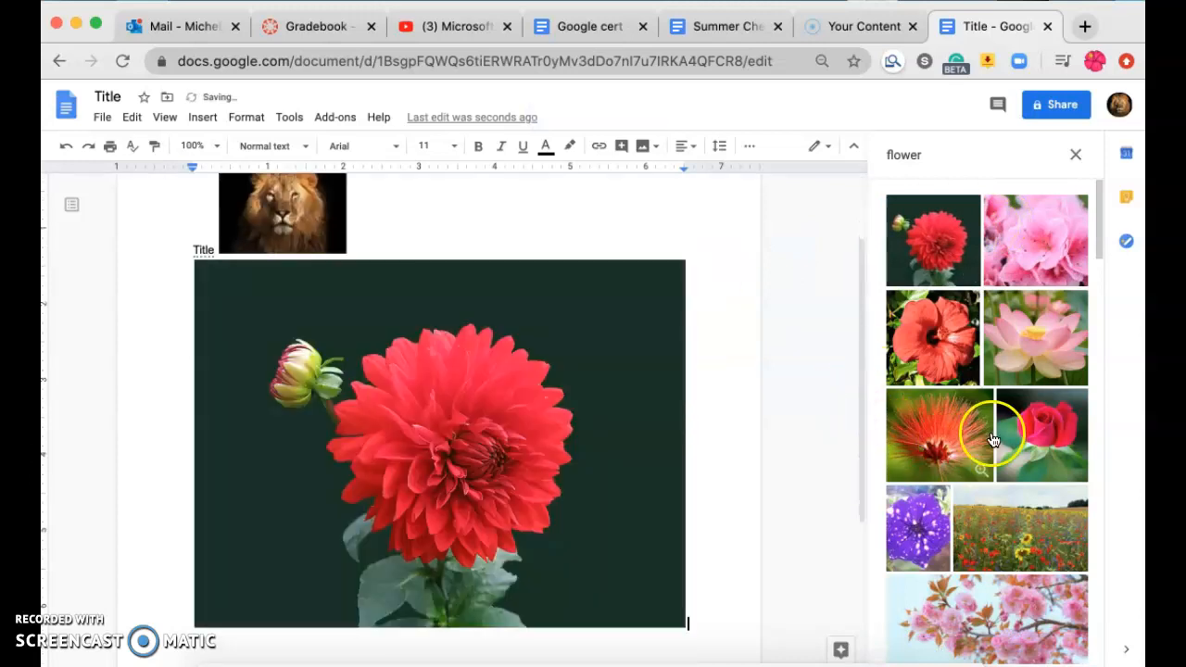
left_click(441, 267)
left_click_drag(685, 261, 529, 264)
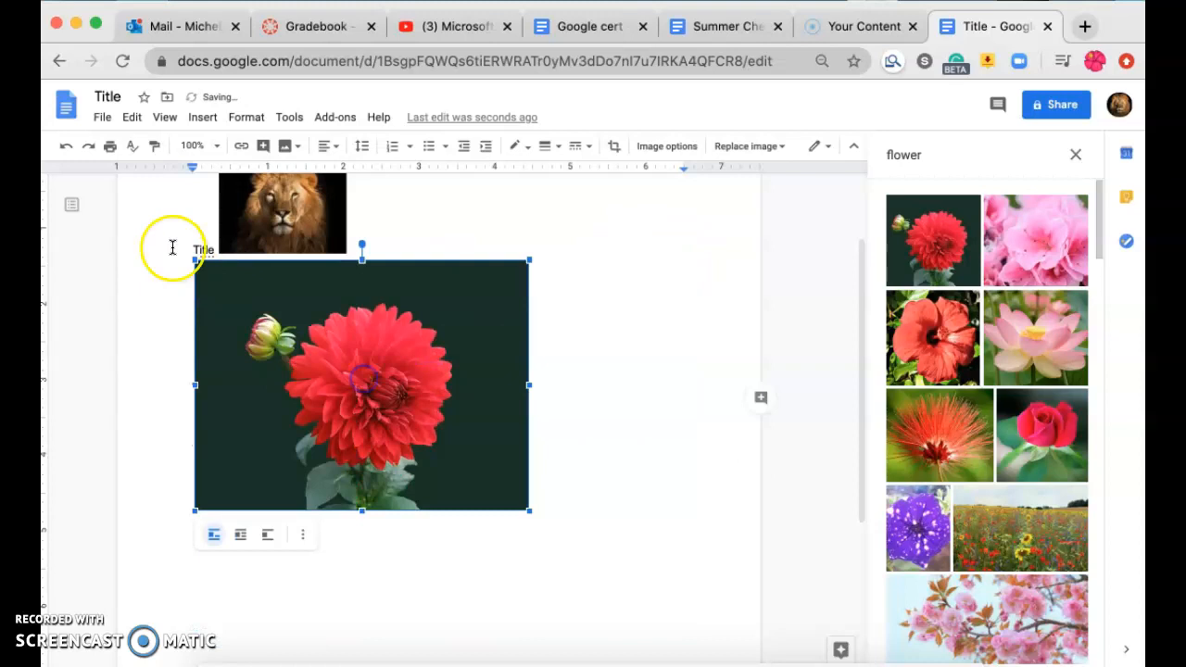
- Look at Google Photos as a source for inserting an image and close it again
left_click(203, 121)
mouse_move(238, 148)
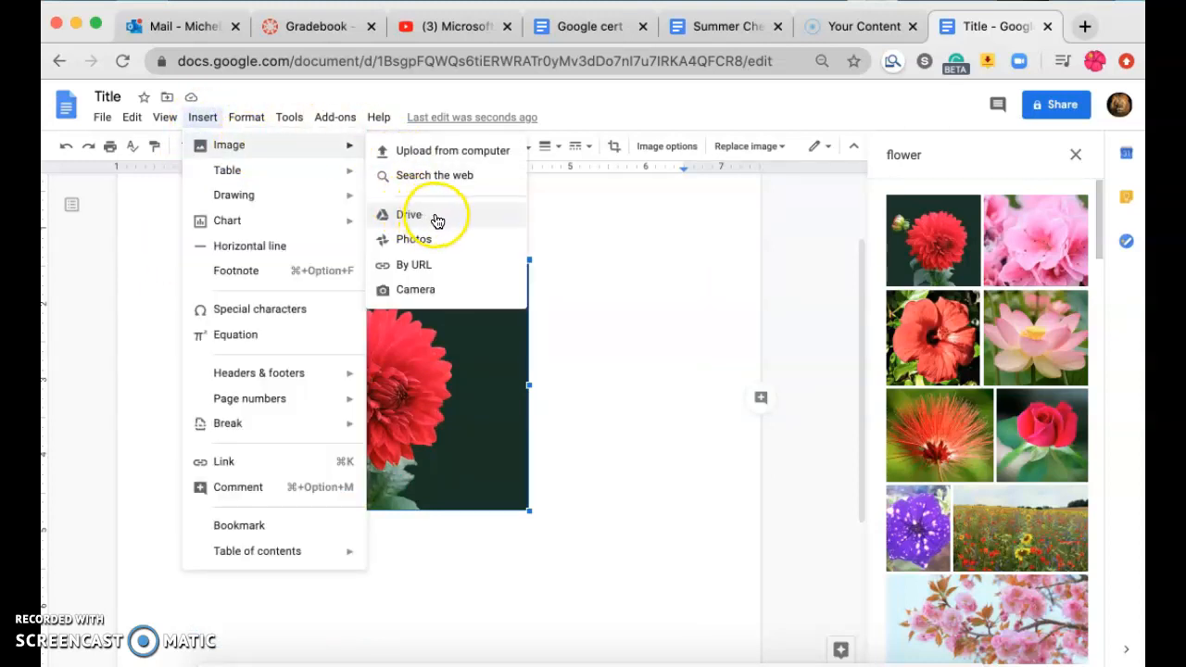
left_click(443, 243)
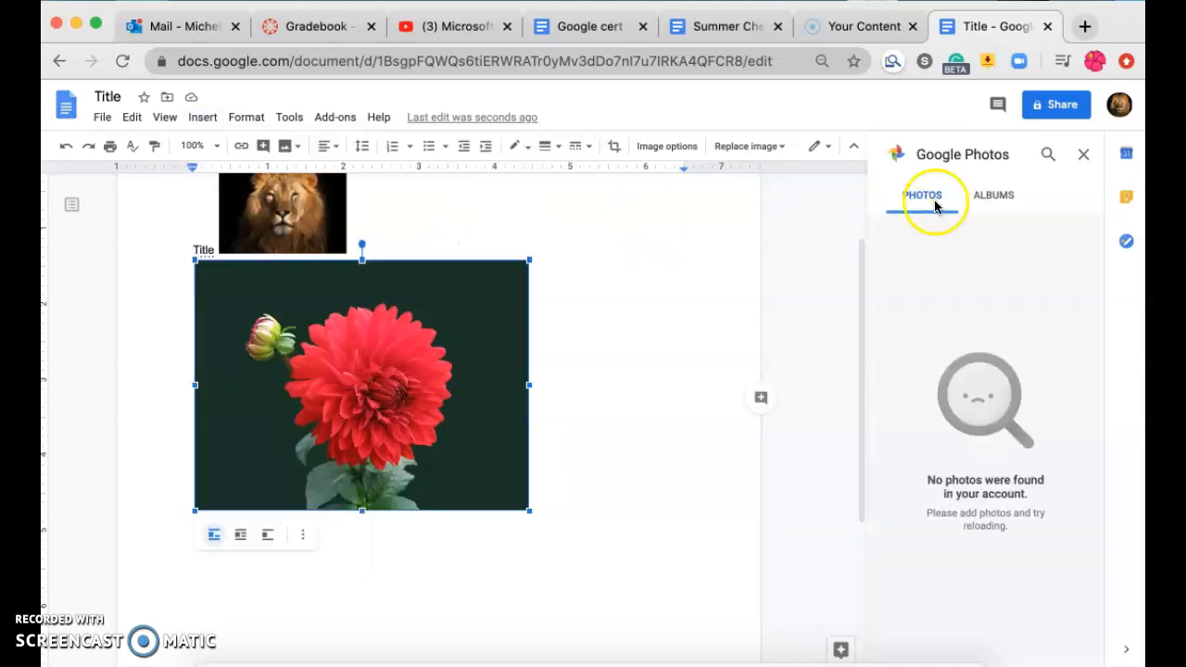
left_click(1047, 153)
type("flower")
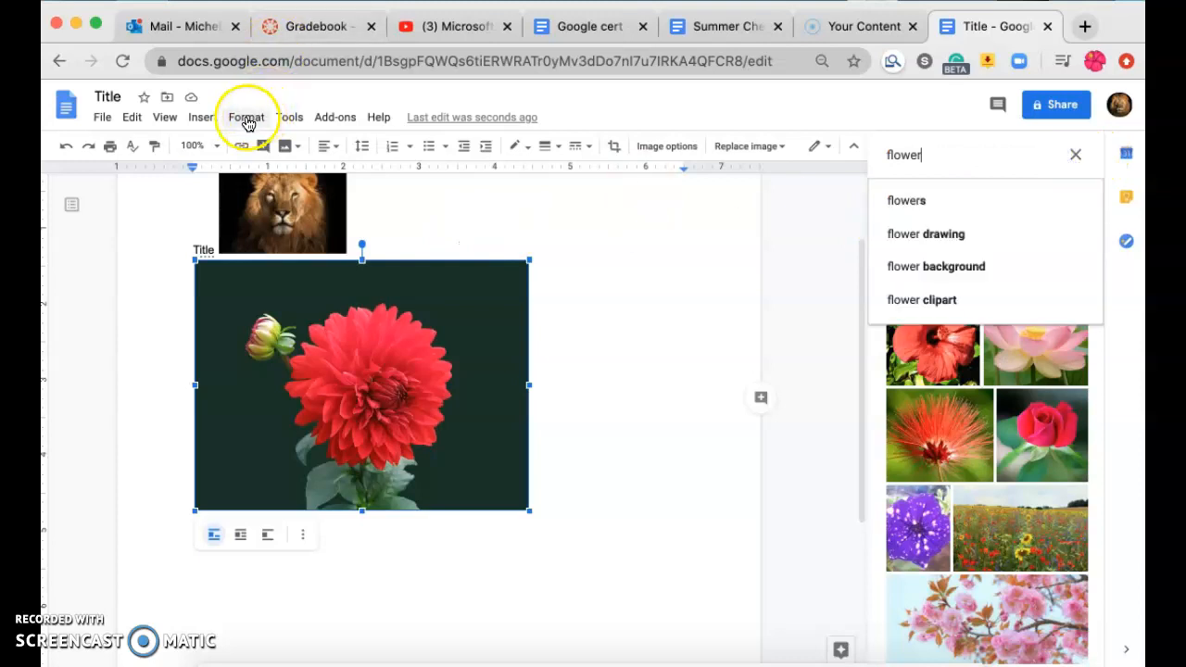
- Insert a new photo taken with the computer's camera in place of the selected flower picture and delete that photo
left_click(197, 120)
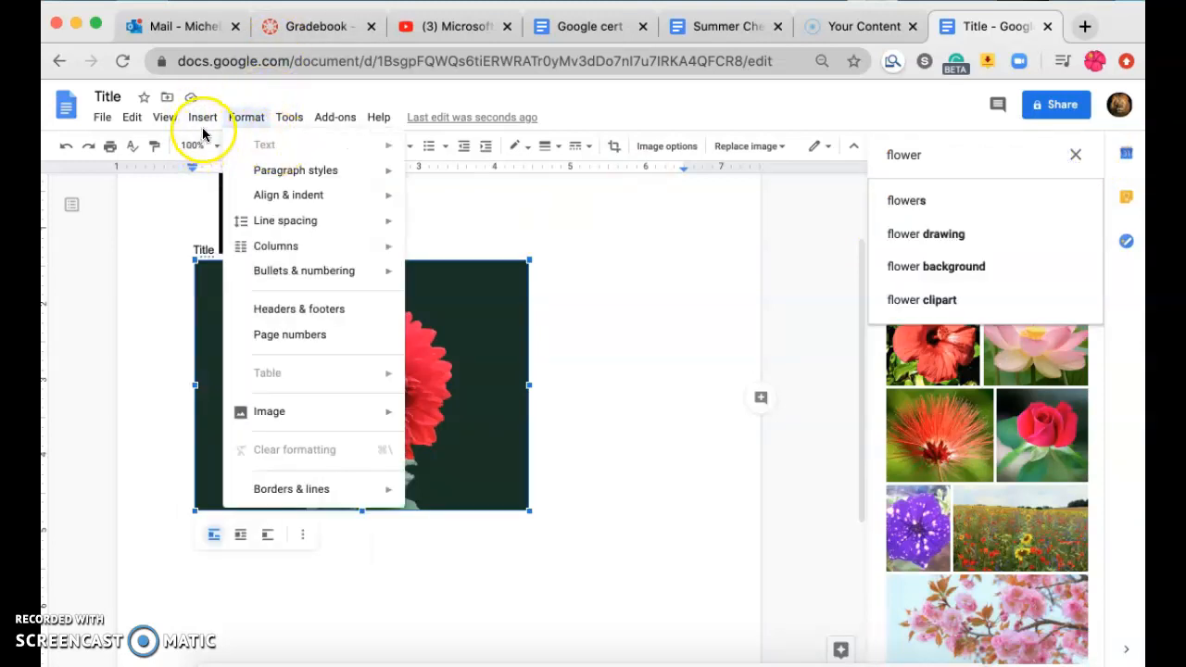
left_click(232, 149)
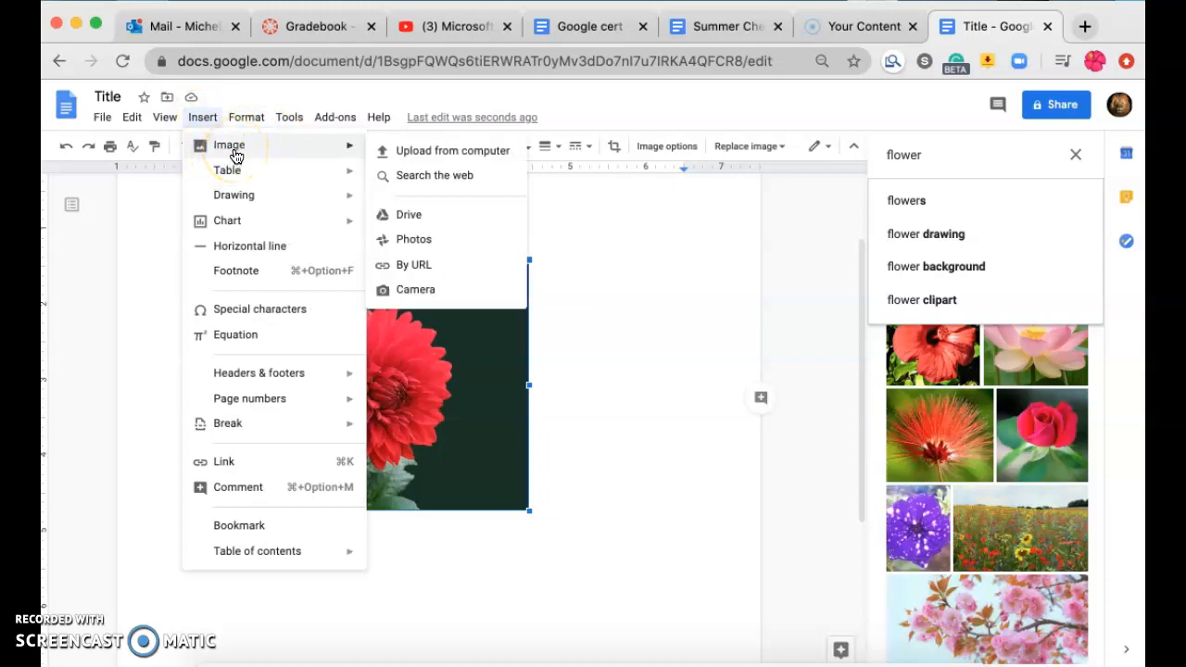
left_click(408, 293)
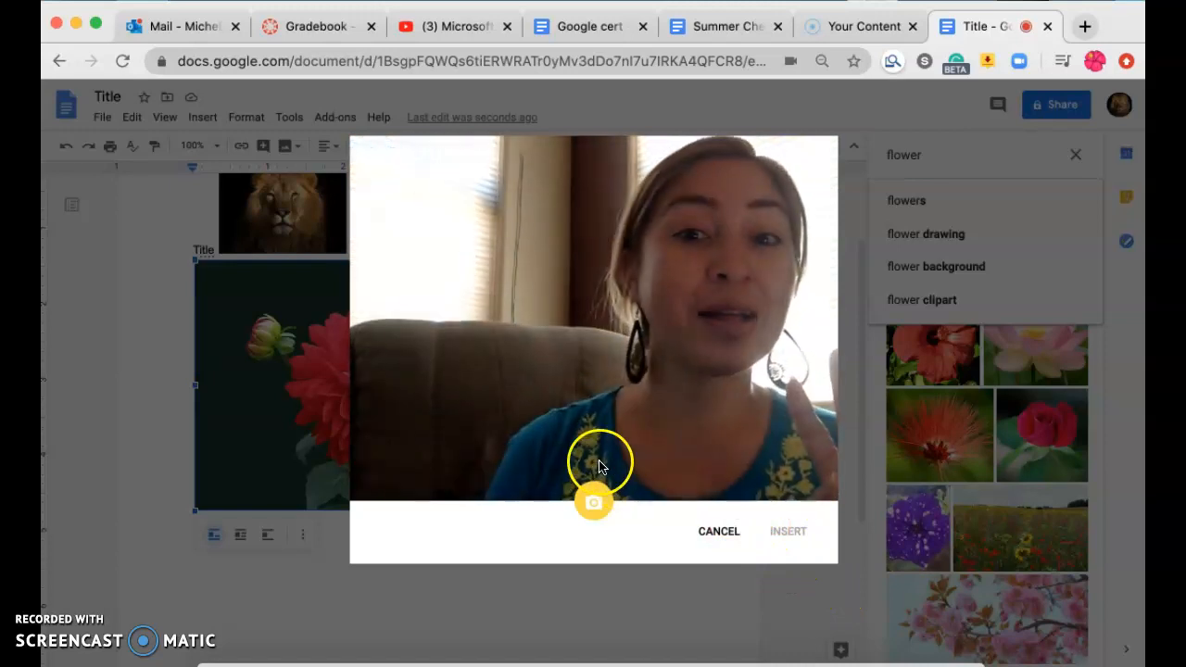
left_click(594, 500)
left_click(769, 535)
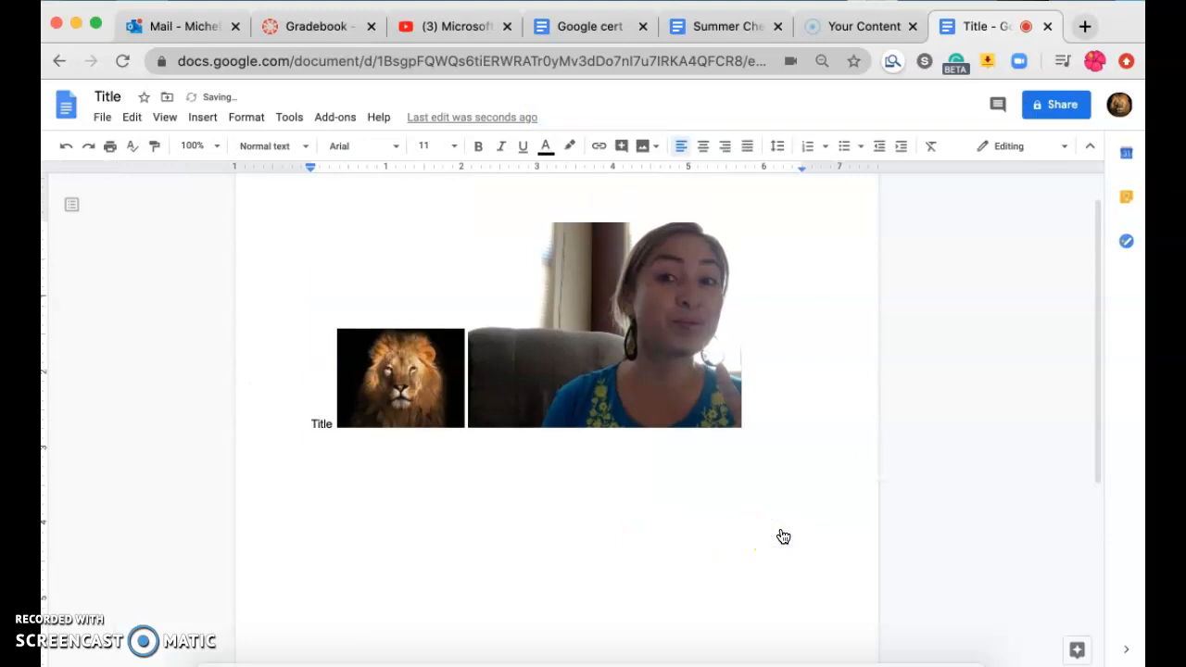
left_click(601, 374)
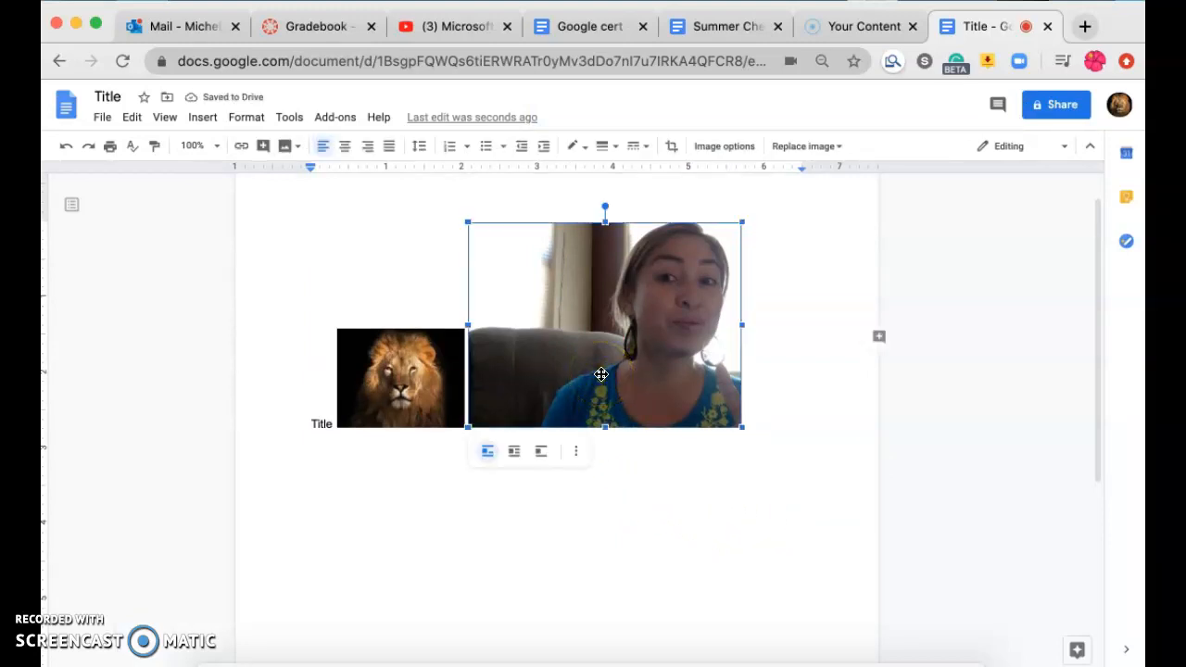
key("BackSpace")
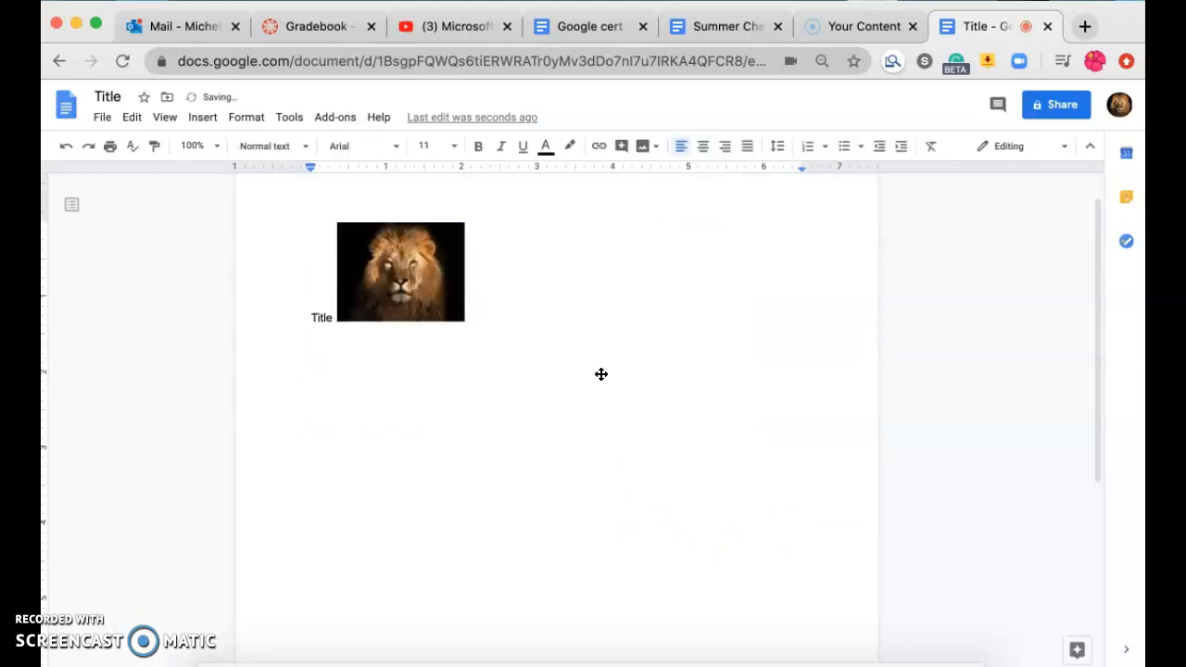
- Insert a table with three columns and three rows below the lion image
left_click(195, 117)
mouse_move(228, 174)
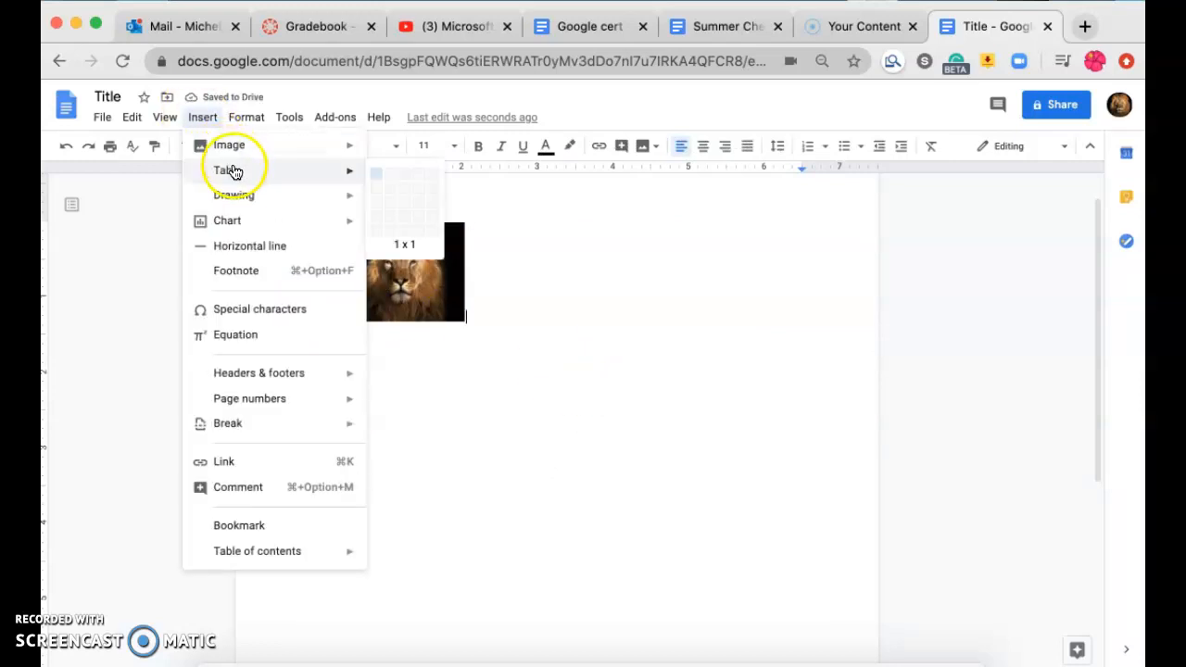
left_click(409, 199)
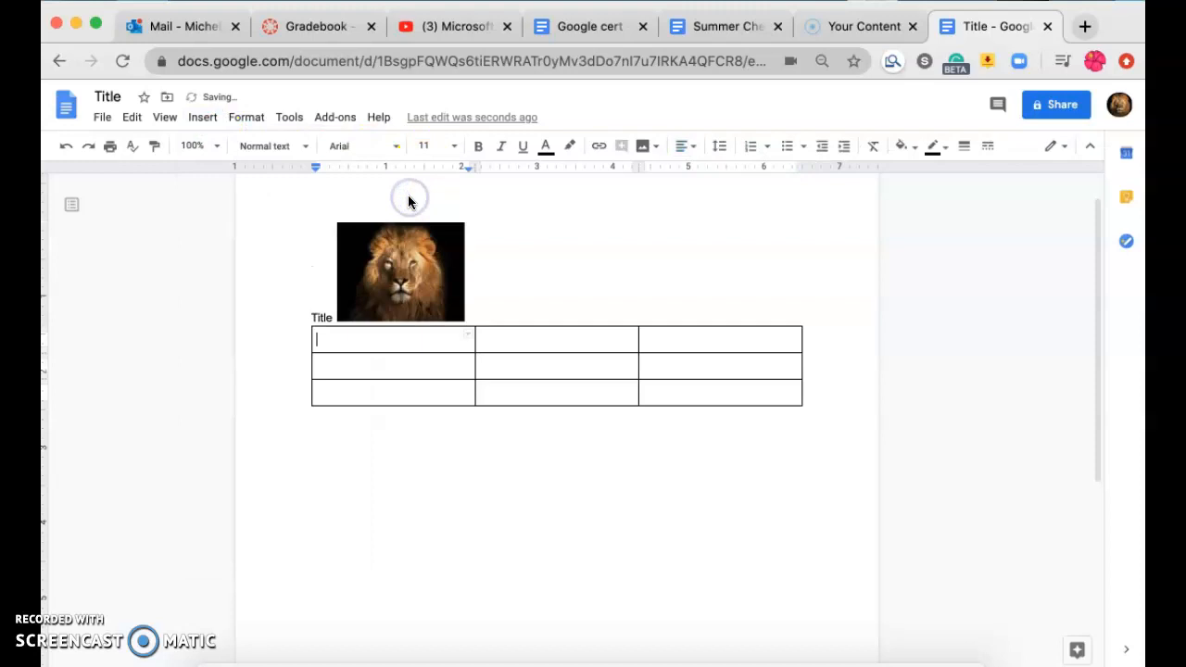
- Start a new embedded drawing and draw a diagonal straight line about 4.7 inches long, sloping down to the right
left_click(197, 121)
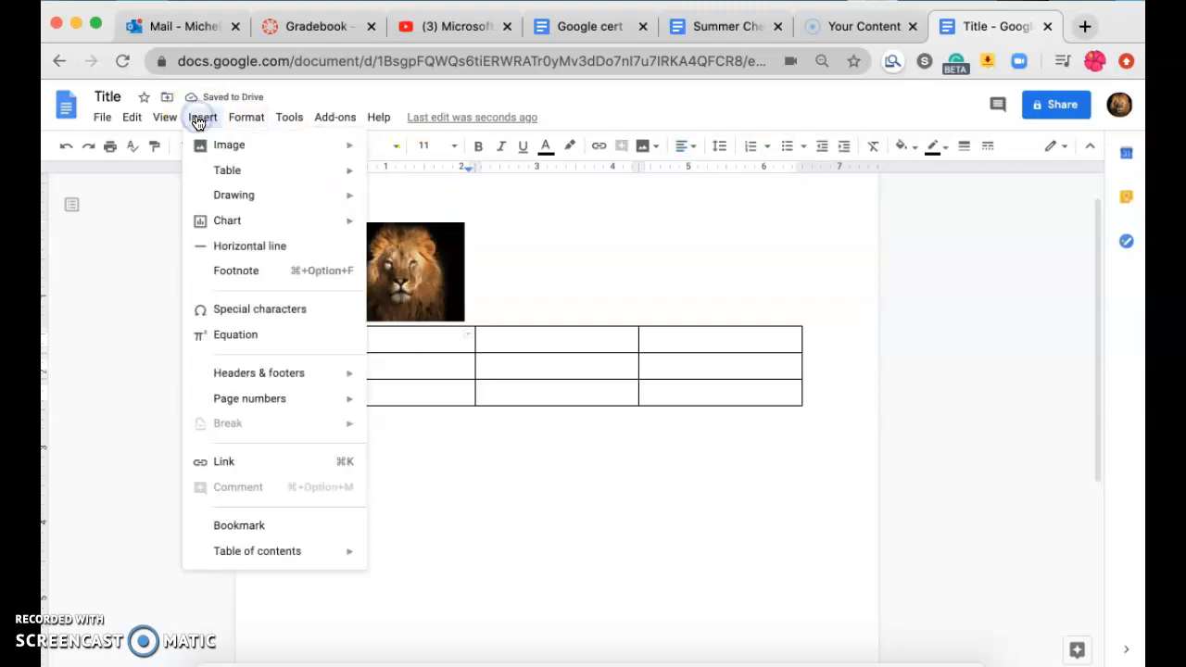
mouse_move(259, 204)
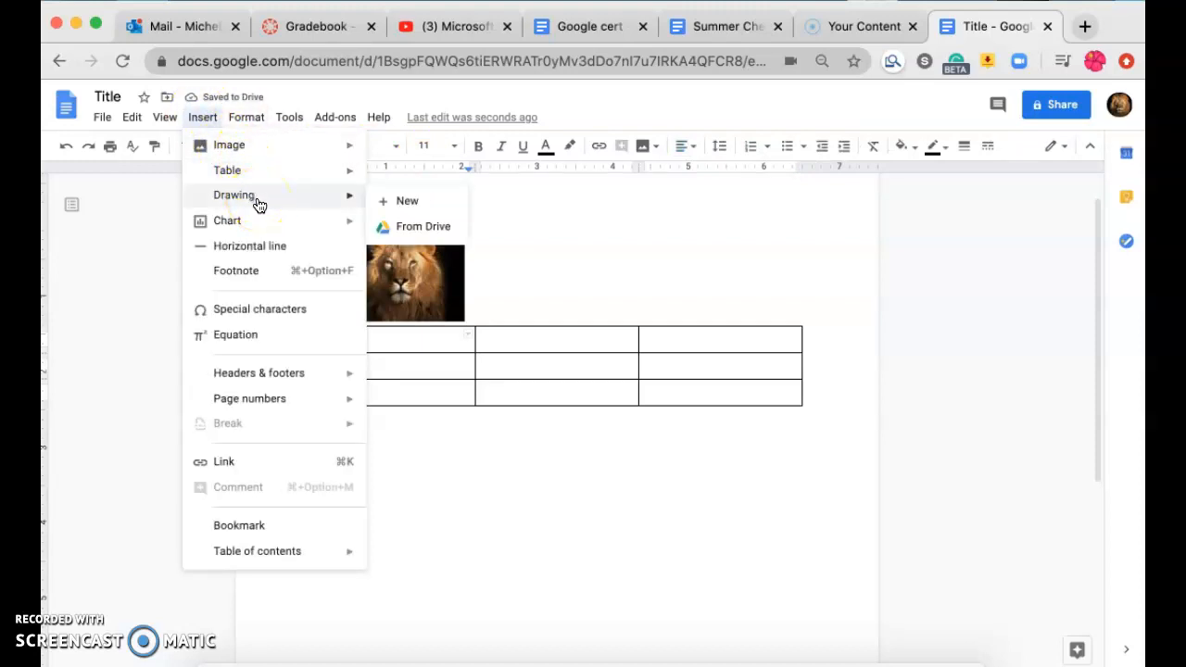
left_click(403, 204)
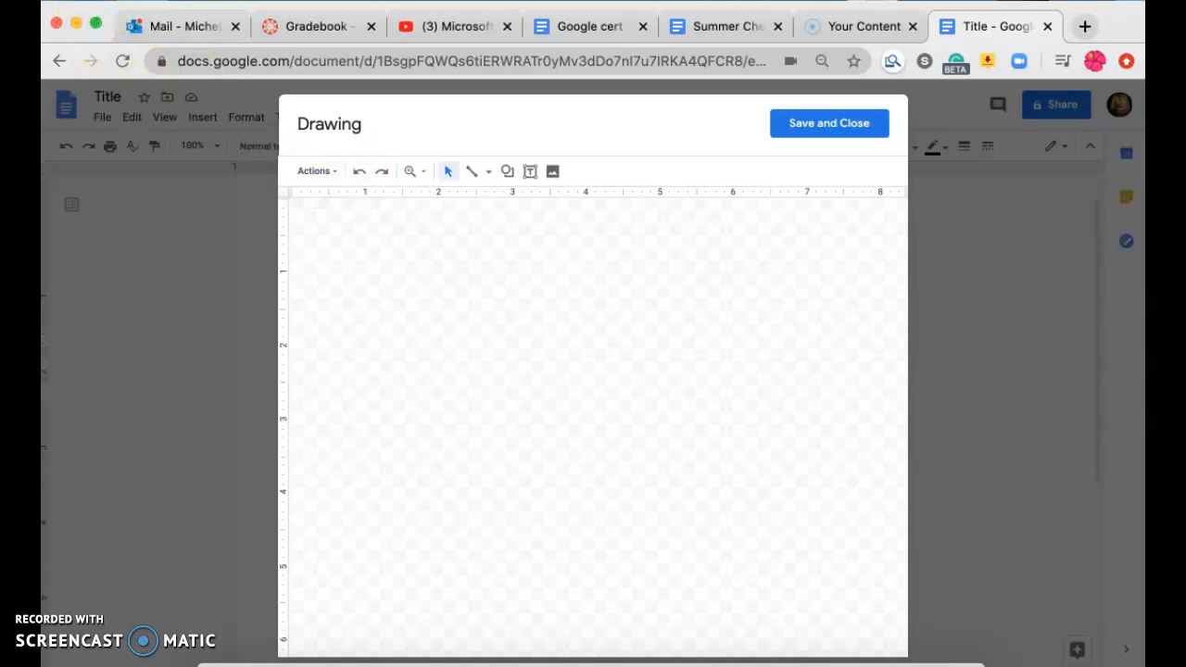
left_click_drag(365, 281, 571, 501)
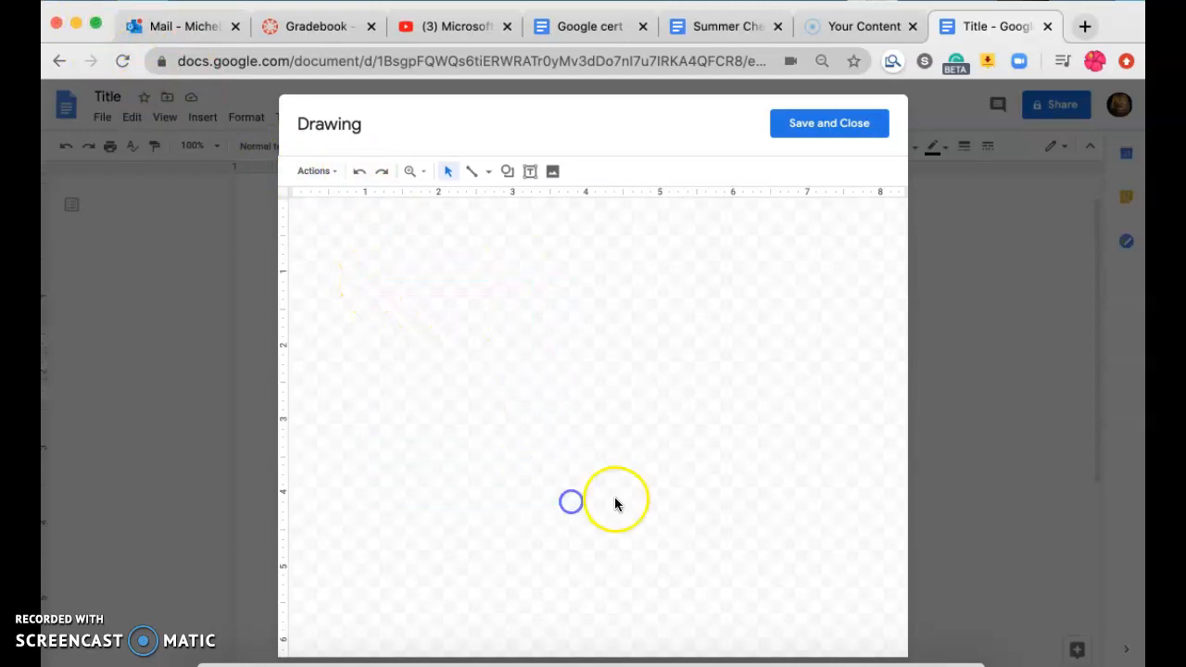
left_click(471, 171)
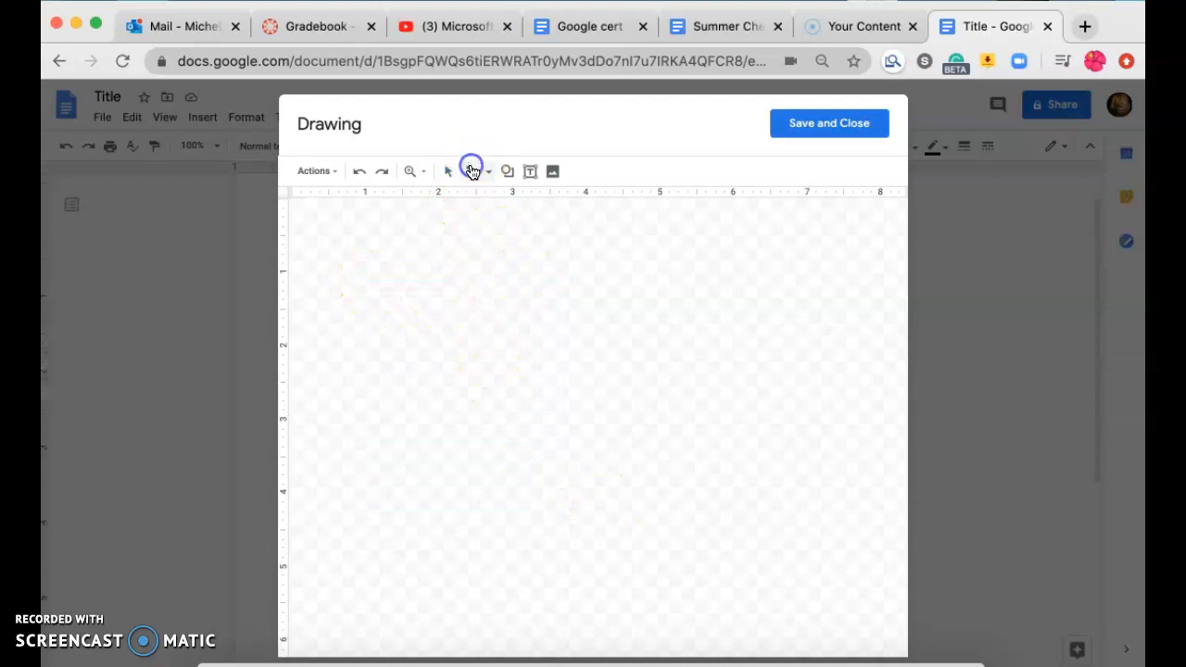
mouse_move(390, 268)
left_mouse_down()
mouse_move(651, 405)
mouse_move(674, 462)
left_mouse_up()
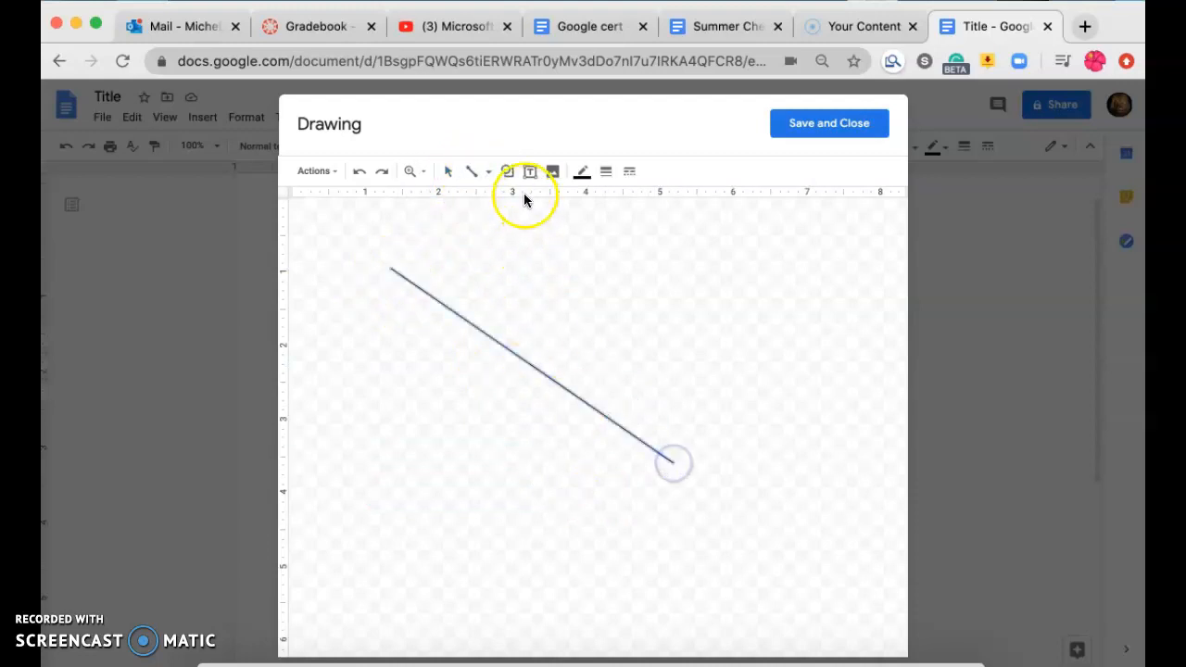
- Thicken the diagonal line and add a short second diagonal line to the right of it
left_click(605, 171)
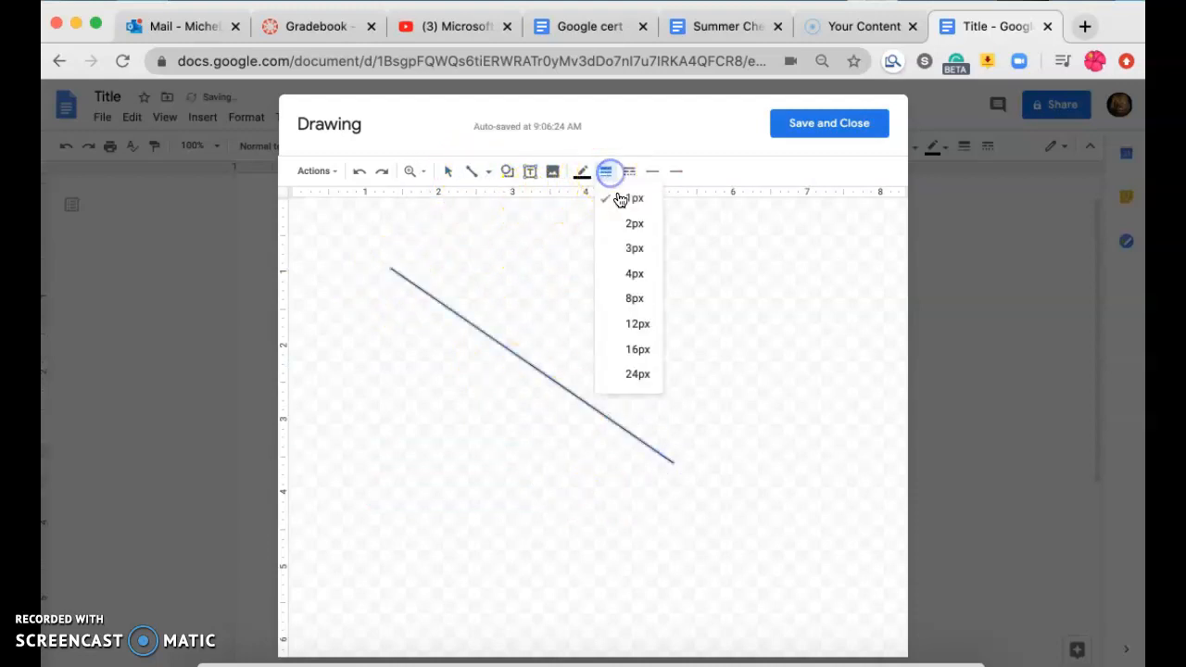
left_click(637, 312)
left_click(769, 357)
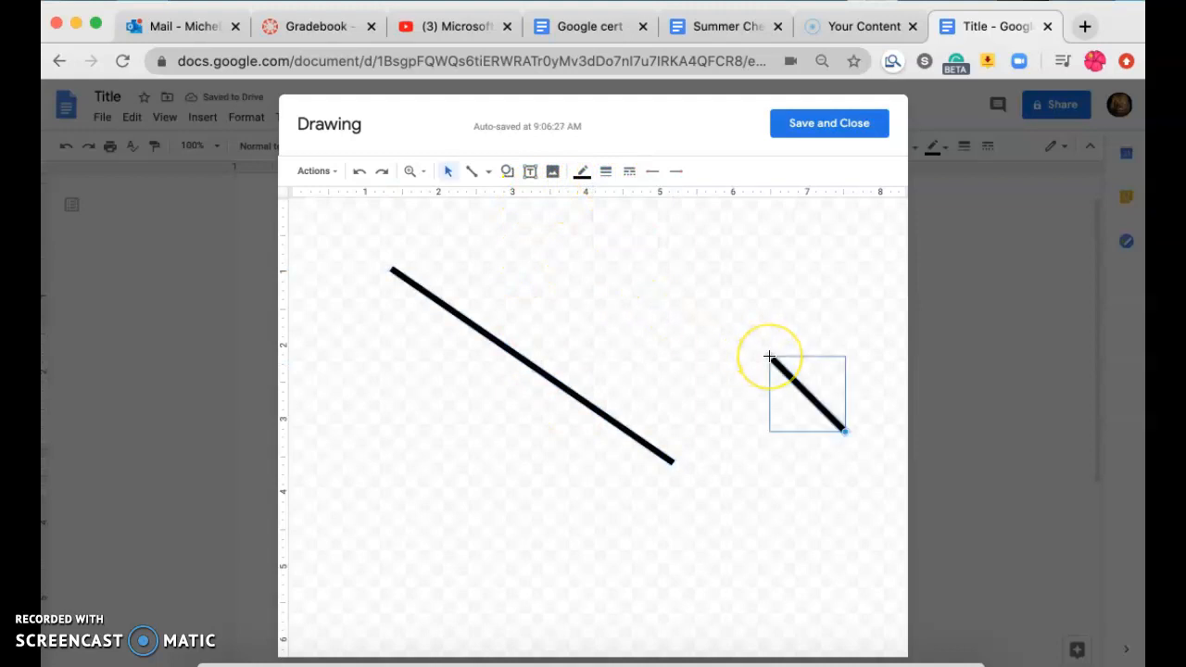
- Move the short diagonal line up and left, level with the long line's upper end, and save the drawing into the document
left_click(794, 390)
left_click(784, 372)
left_click_drag(623, 268, 609, 265)
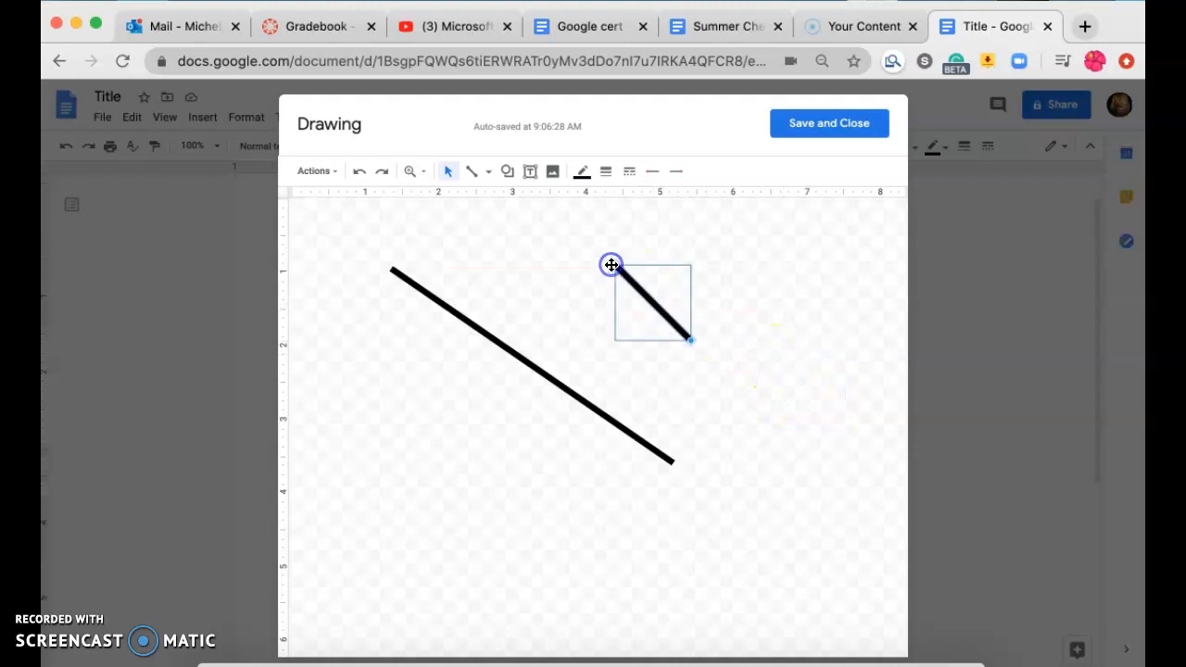
left_click(801, 122)
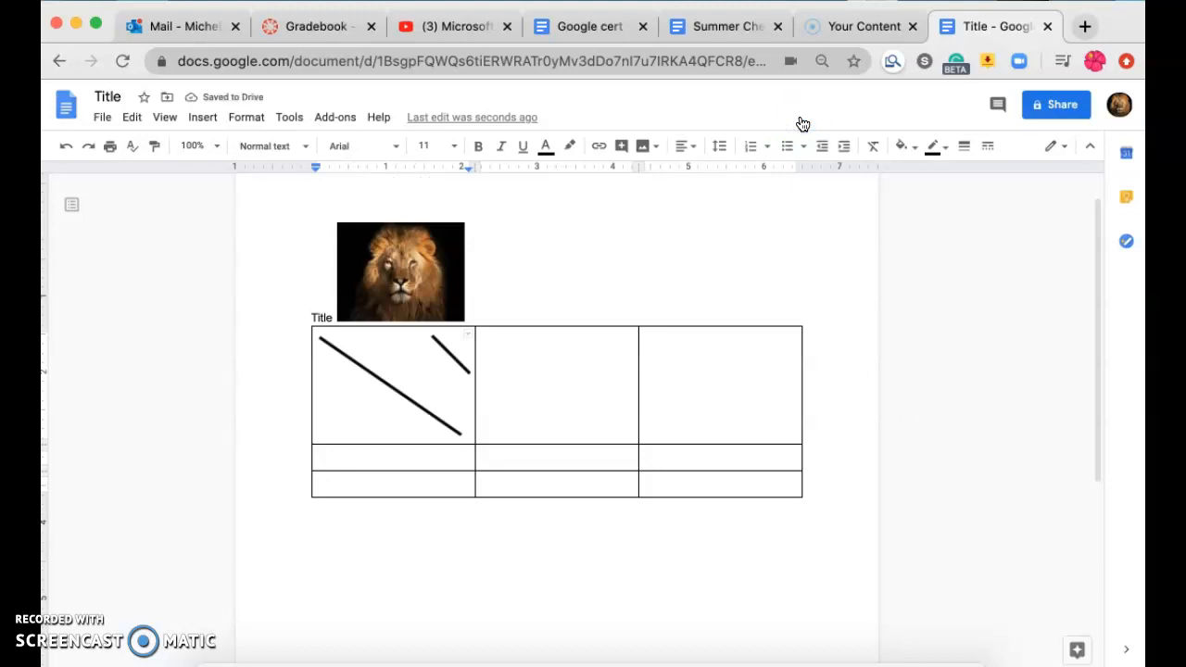
- Insert a bar chart below the drawing in the table's first cell
left_click(208, 121)
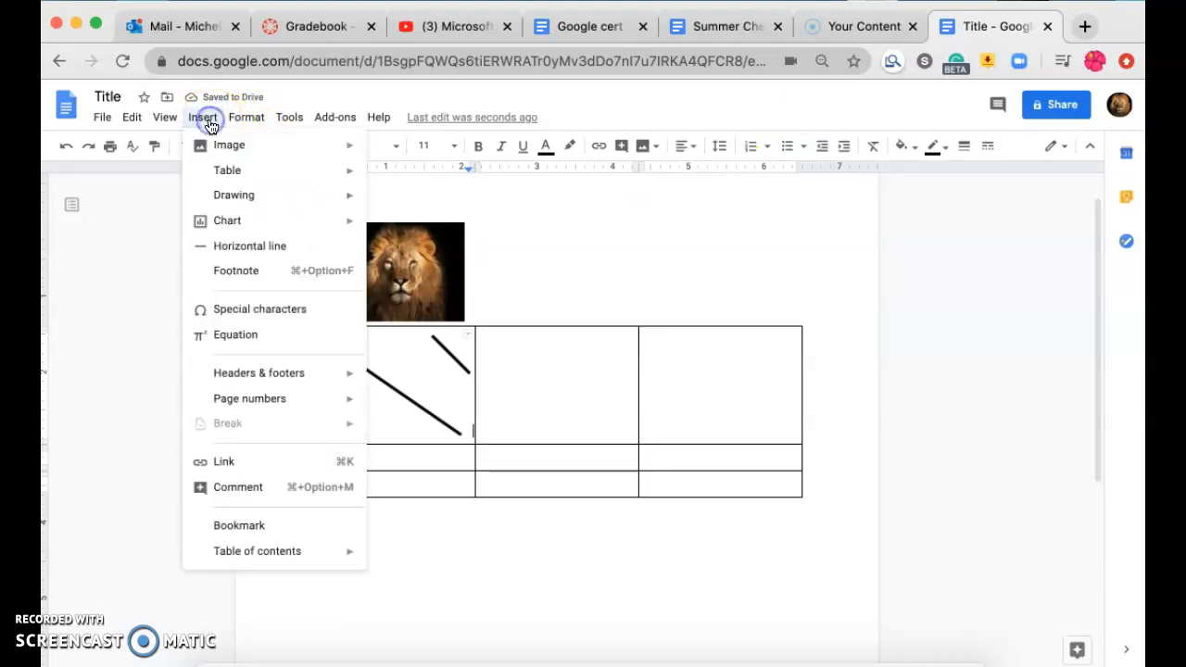
mouse_move(246, 229)
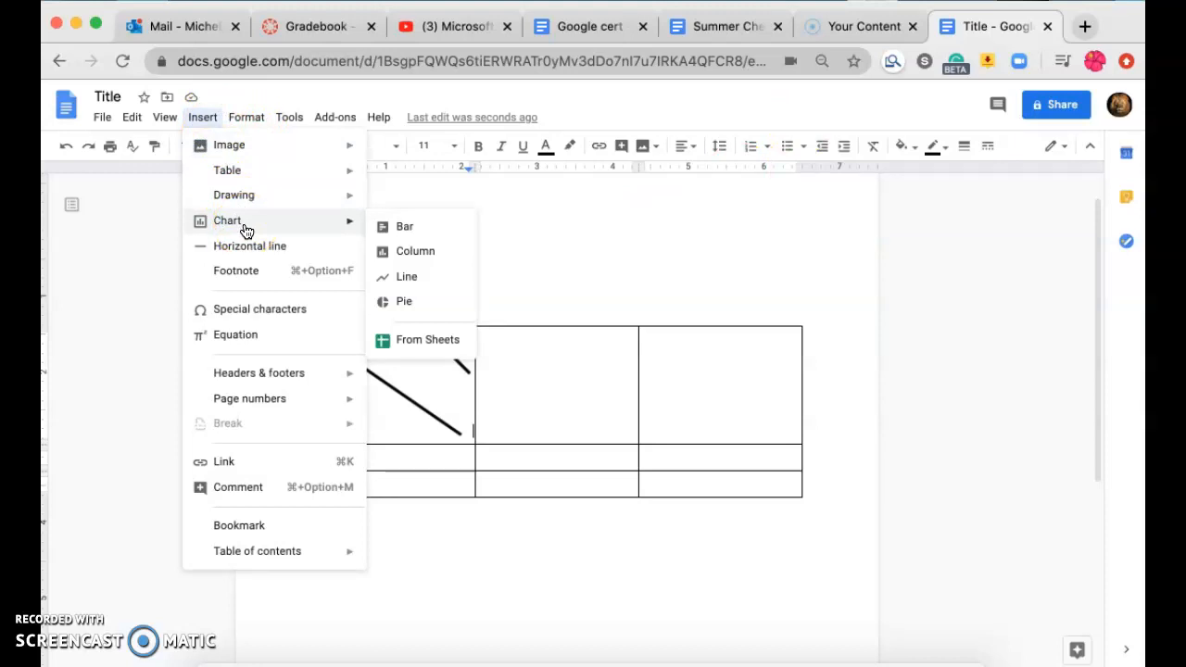
left_click(416, 230)
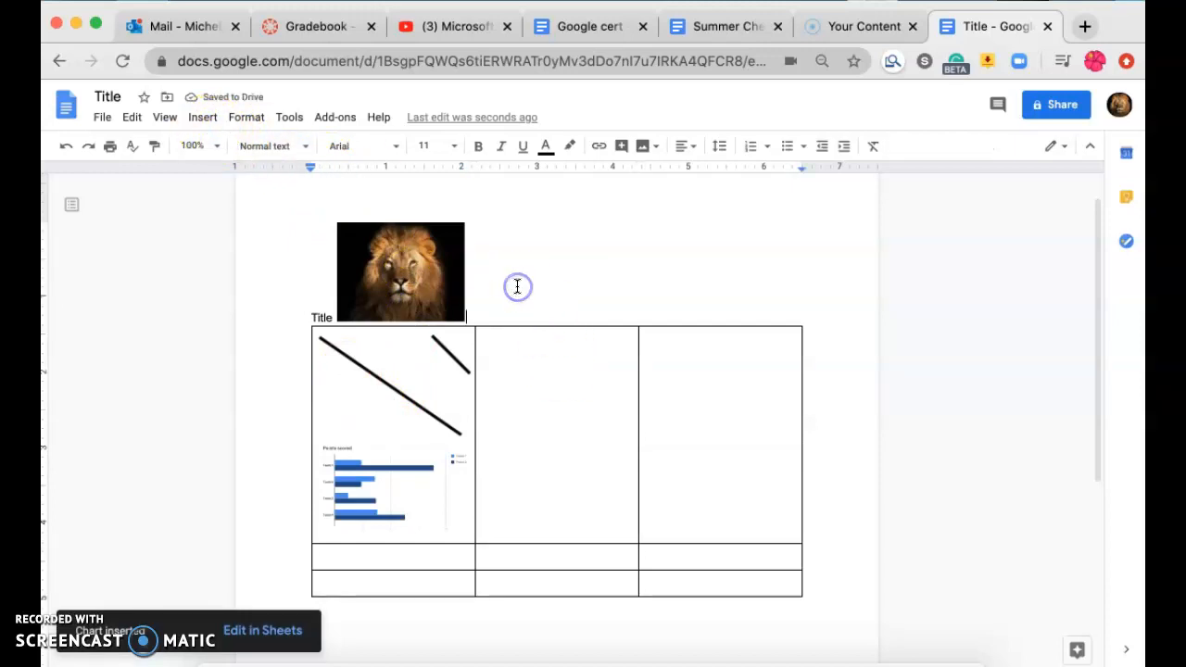
- Start inserting a link on the empty line below the table
scroll(517, 286, "down", 3)
scroll(517, 286, "down", 1)
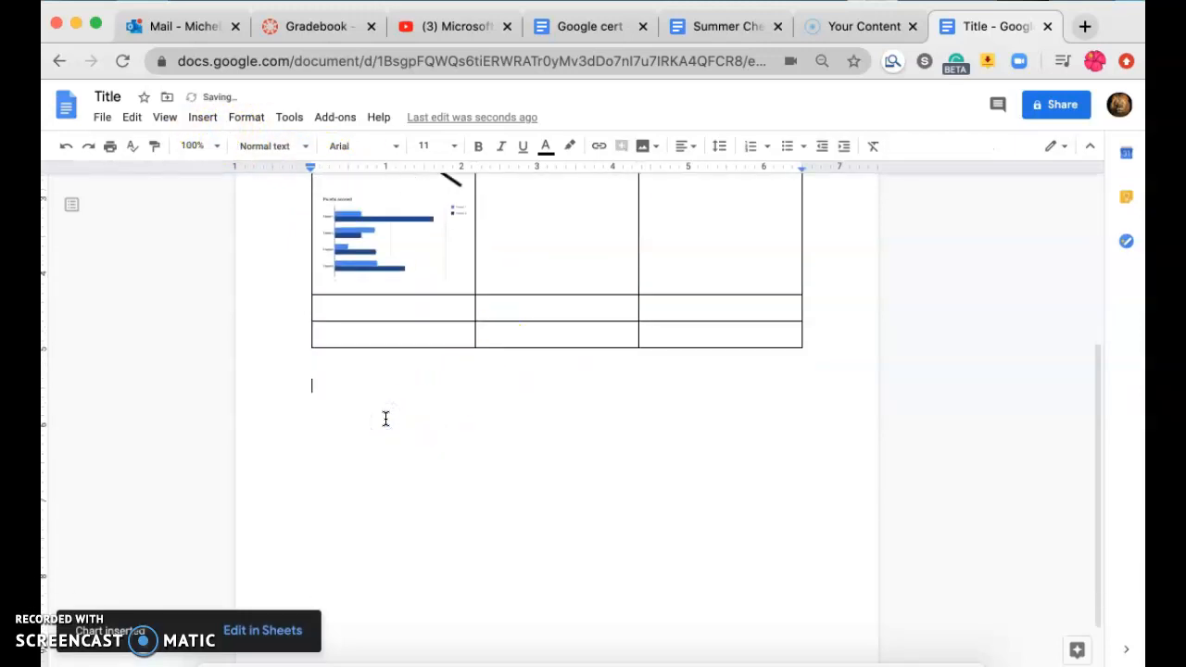
left_click(204, 118)
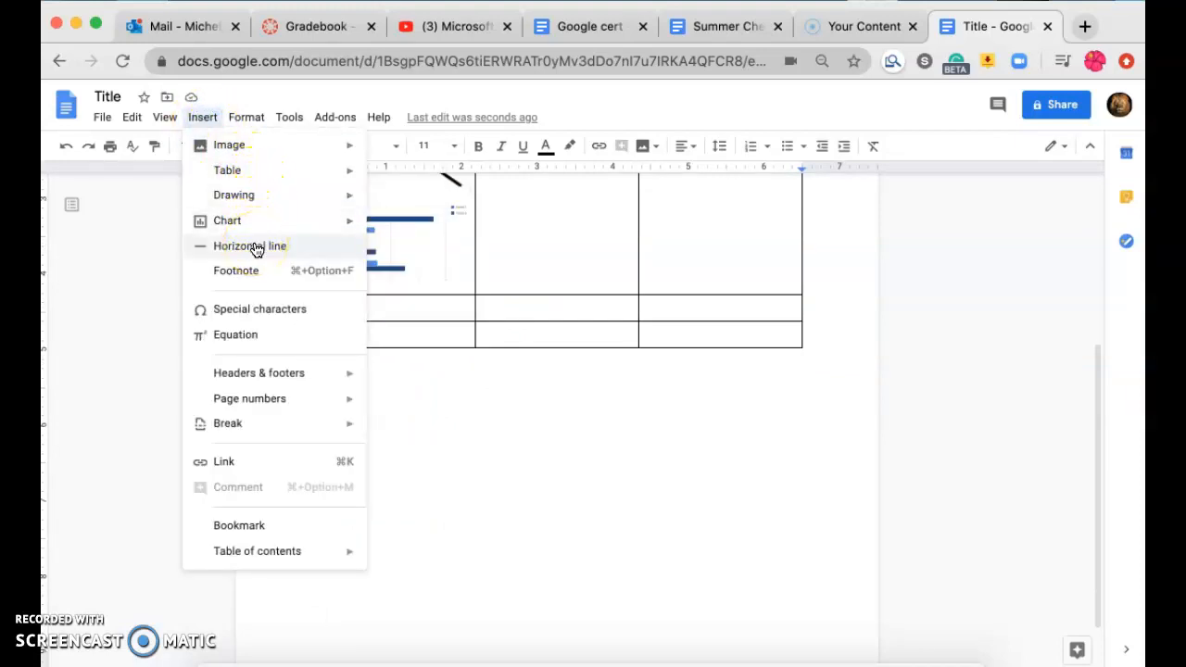
left_click_drag(252, 274, 269, 311)
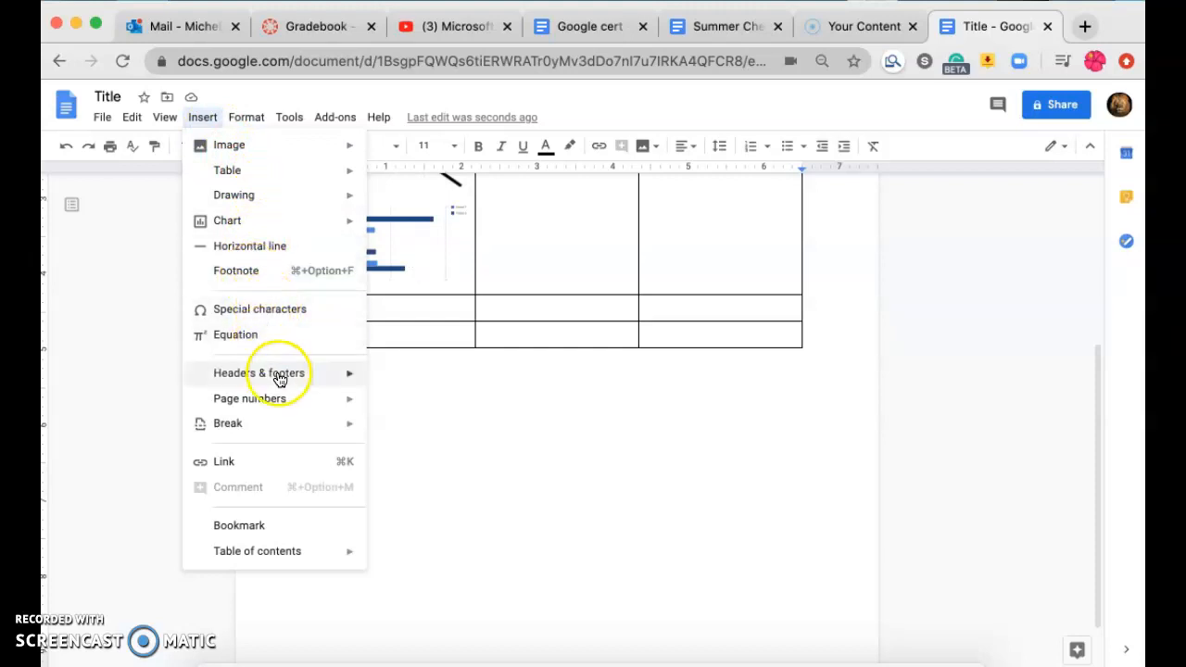
mouse_move(280, 380)
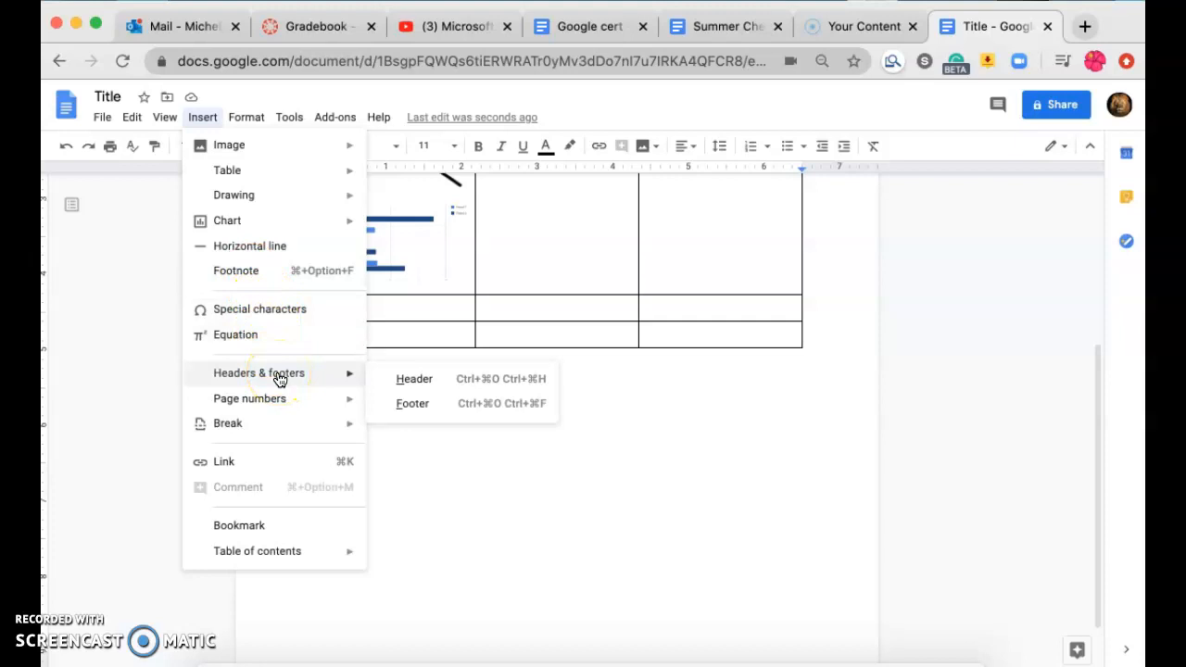
left_click_drag(305, 394, 333, 461)
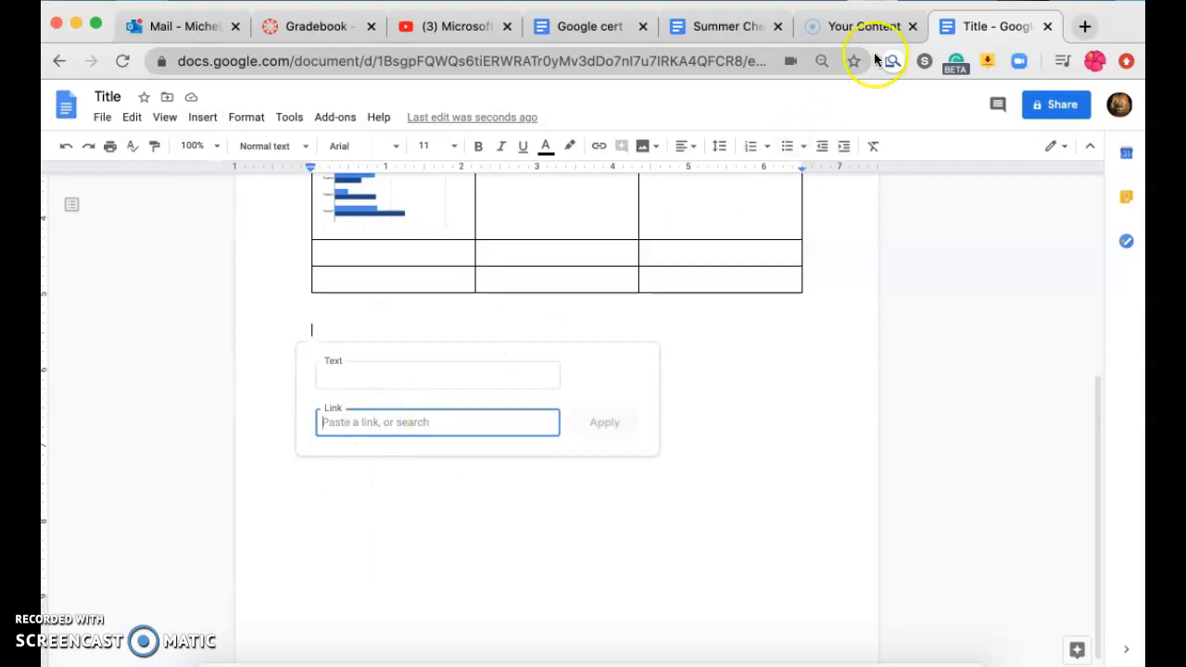
- Search Google for "molecules" in a new browser tab, copy the address of the "What Is a Molecule?" video and close that tab
left_click(1075, 31)
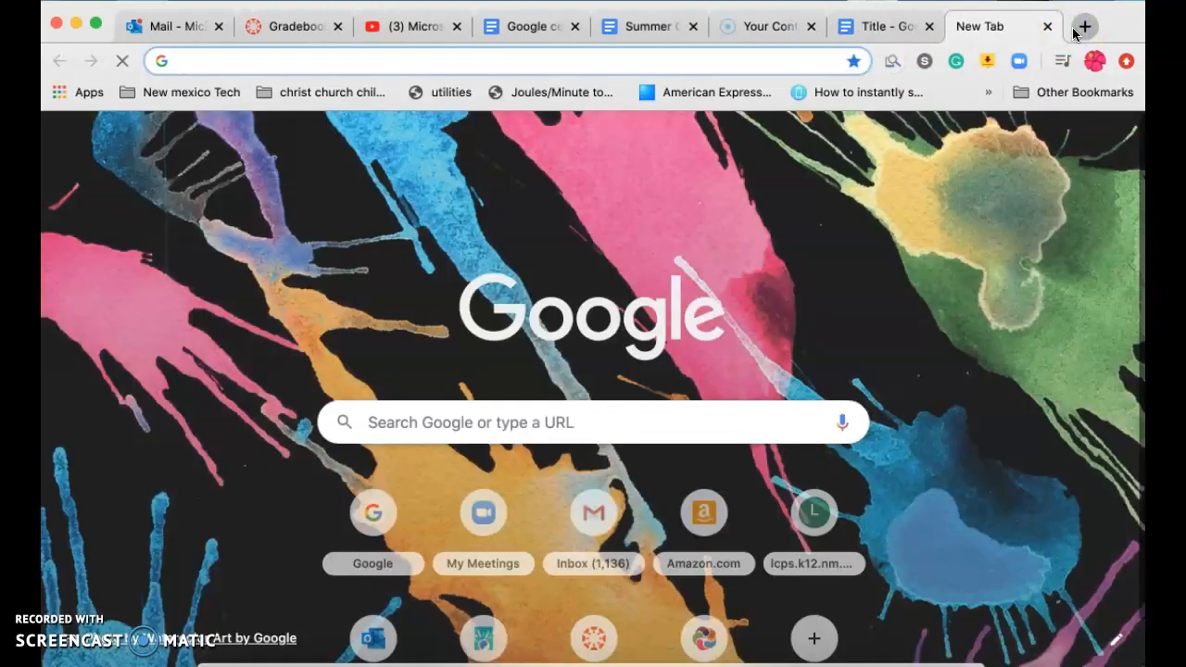
type("molecules")
key("Return")
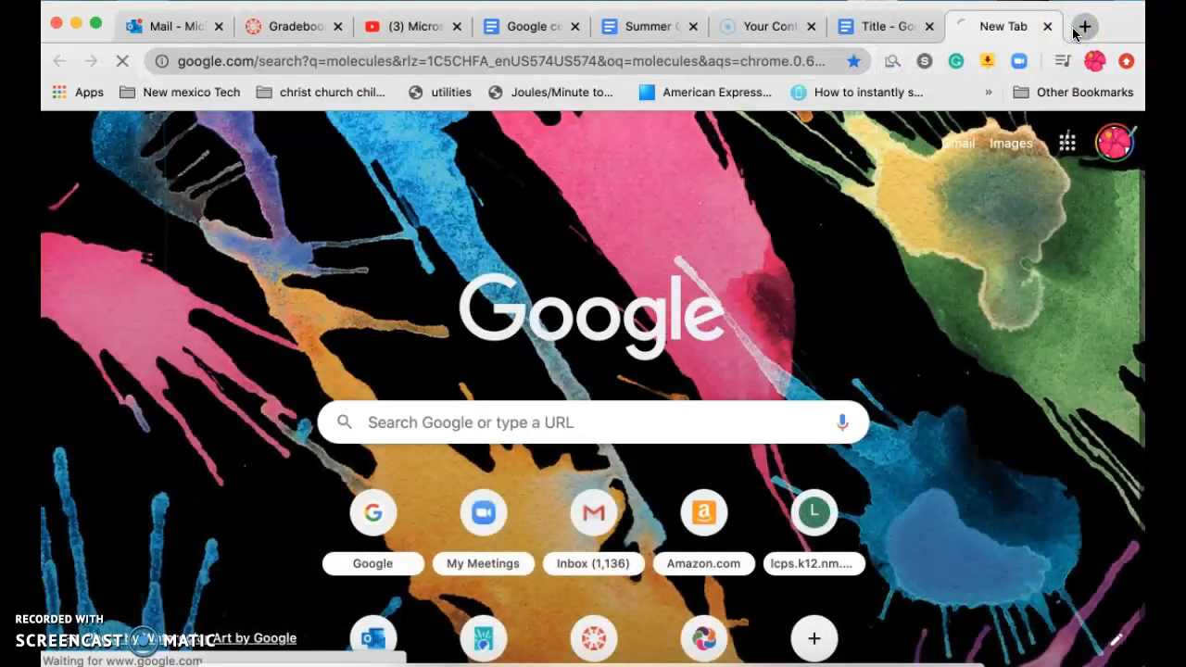
scroll(709, 436, "down", 10)
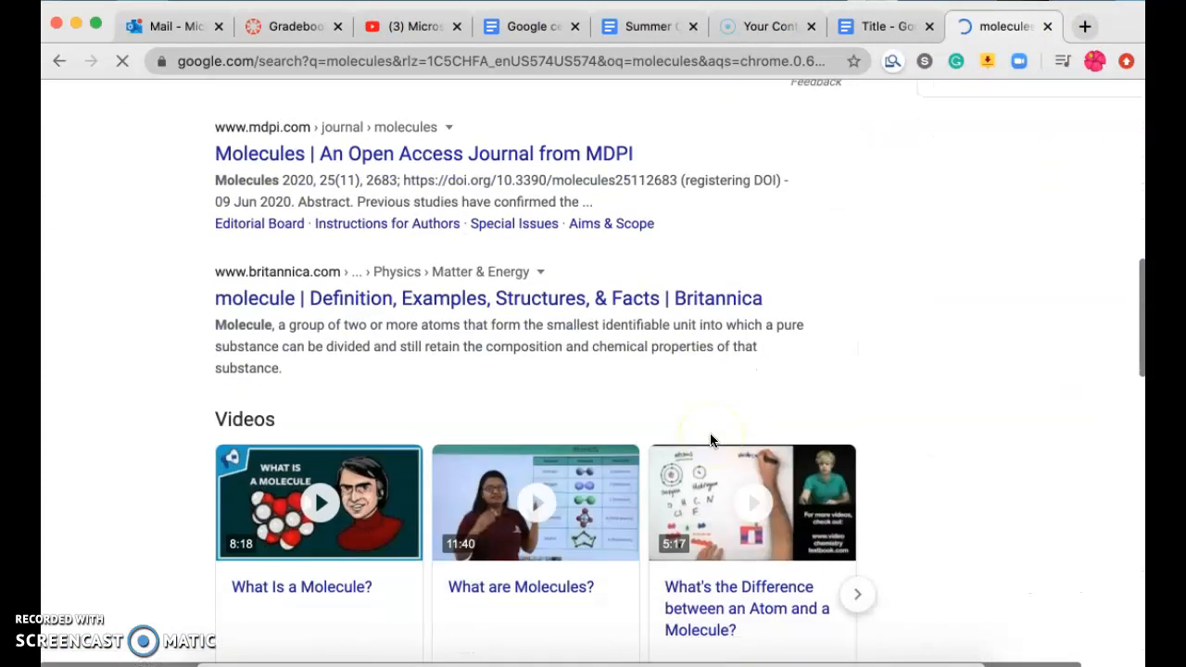
scroll(709, 436, "down", 4)
scroll(710, 436, "up", 3)
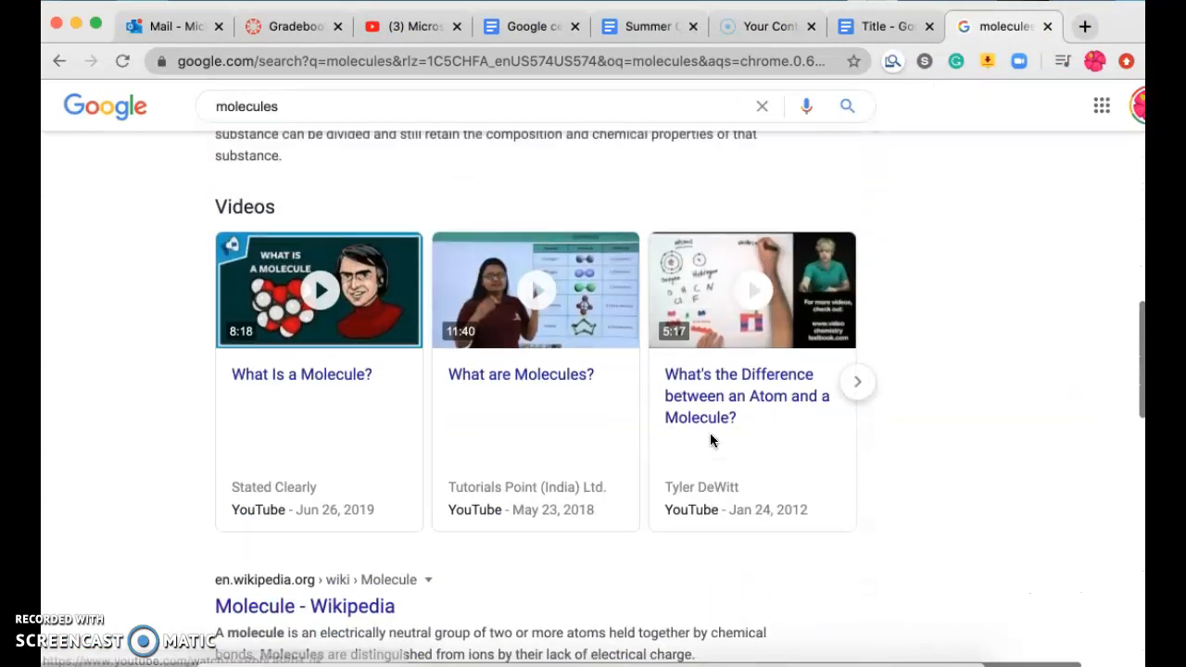
left_click(380, 362)
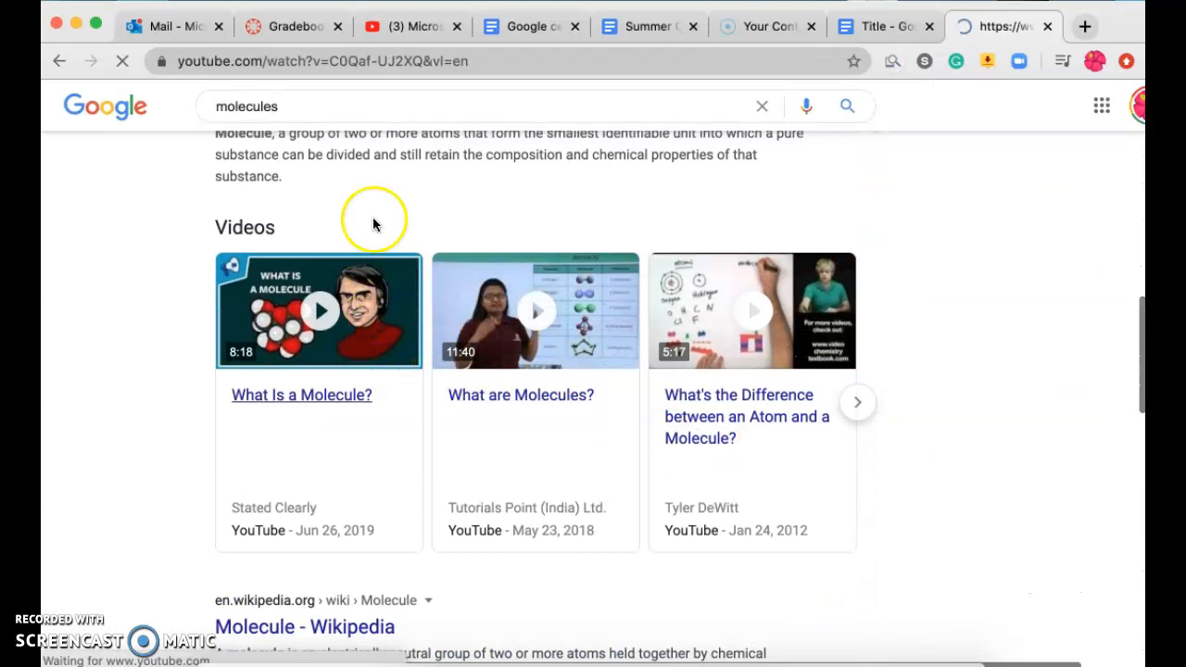
left_click(474, 59)
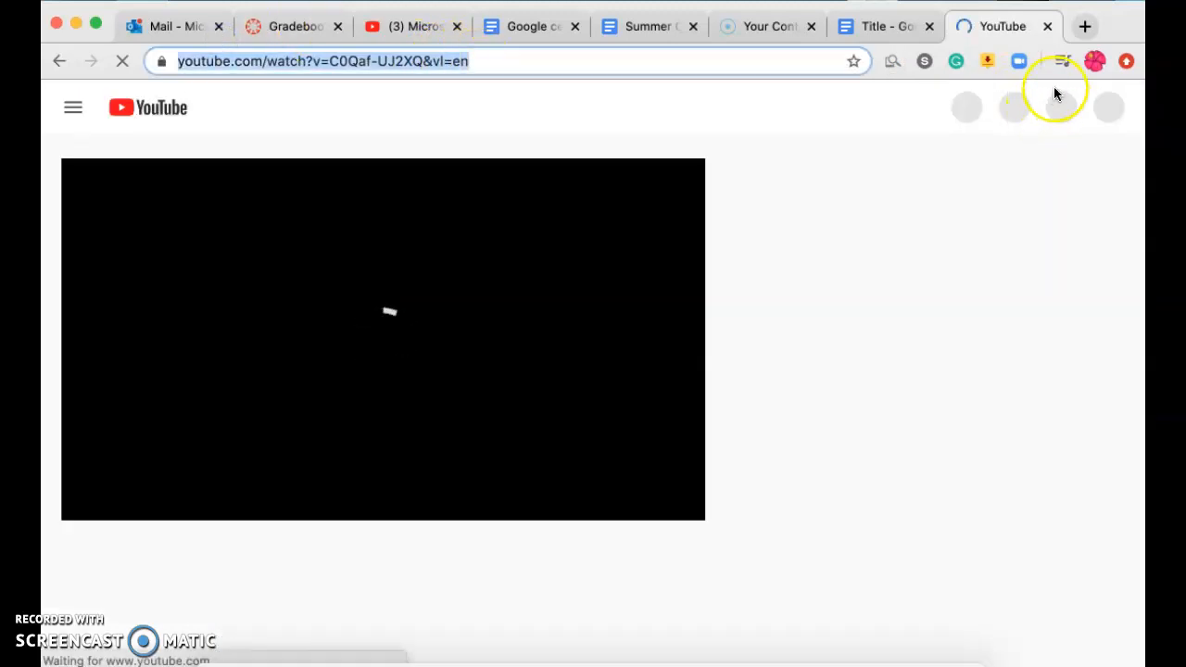
left_click(1049, 27)
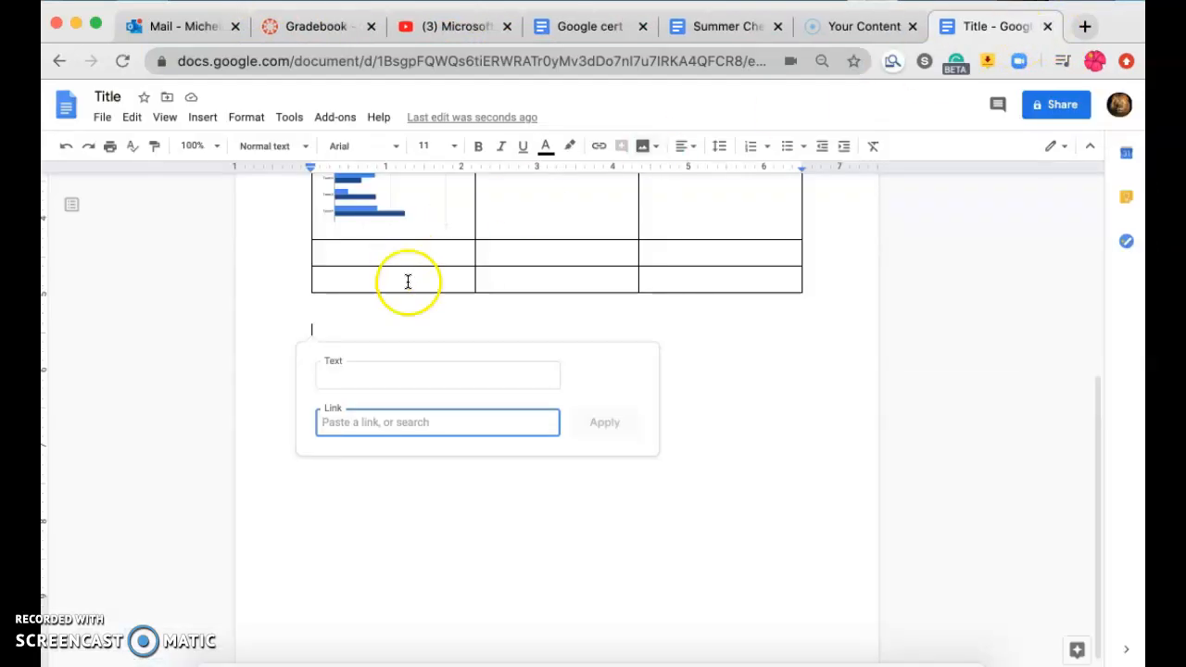
- Insert the copied video address as a link with the text "learn about molecules" and show its preview
left_click(363, 425)
key("super+v")
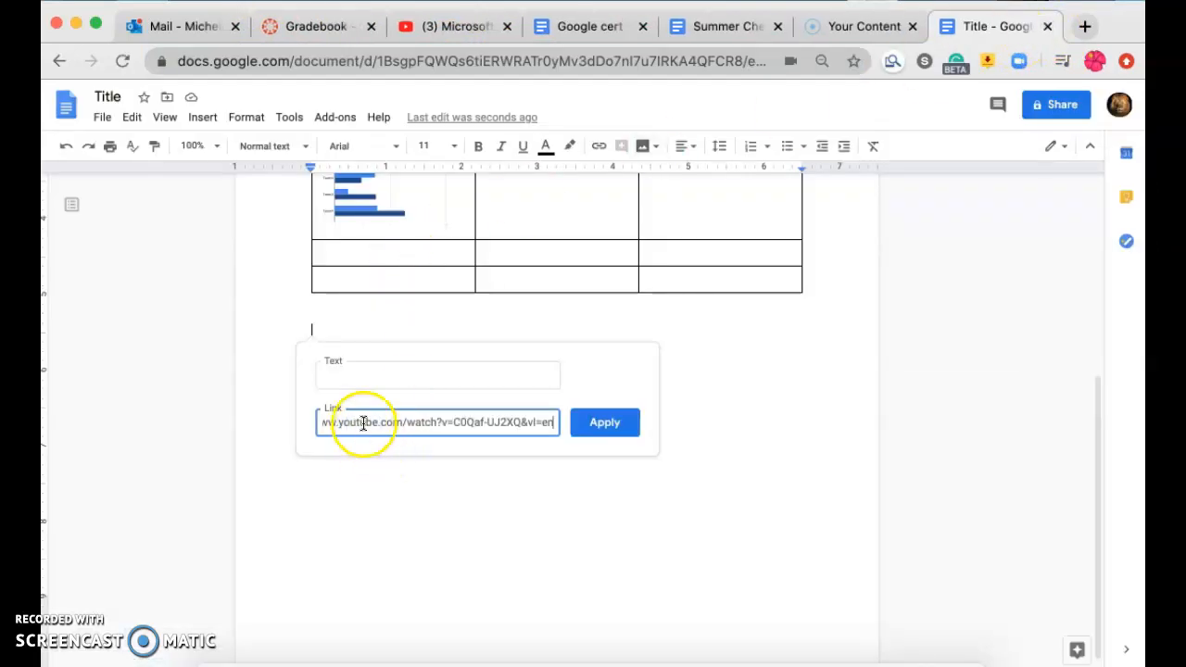
left_click(339, 373)
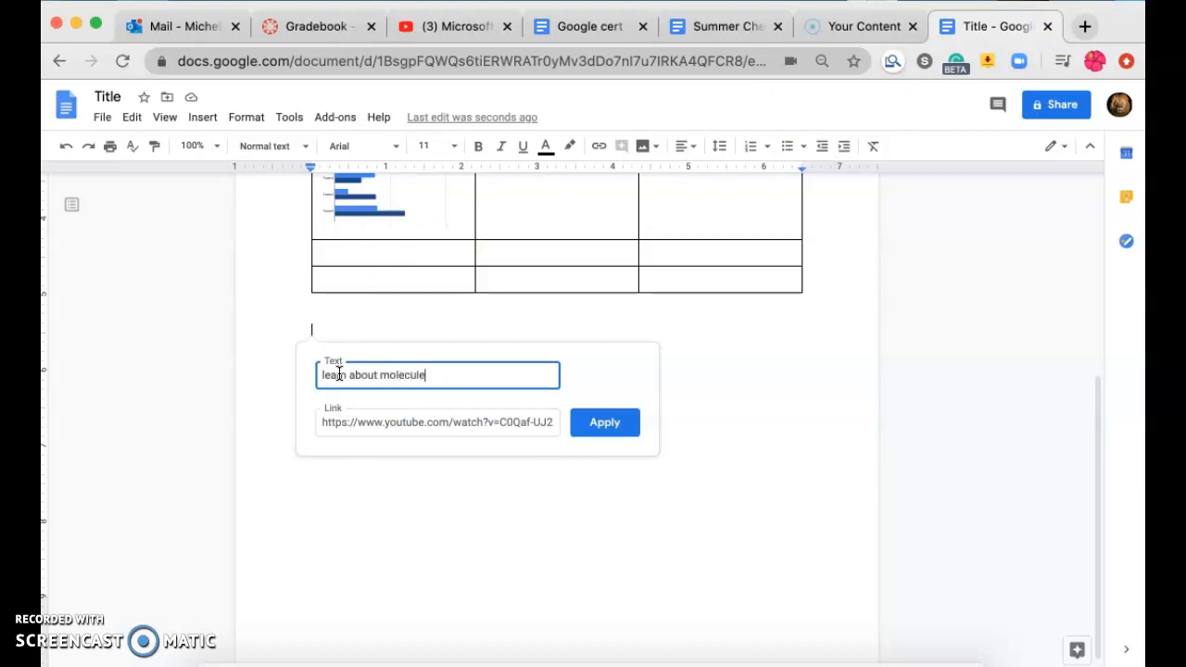
left_click(594, 434)
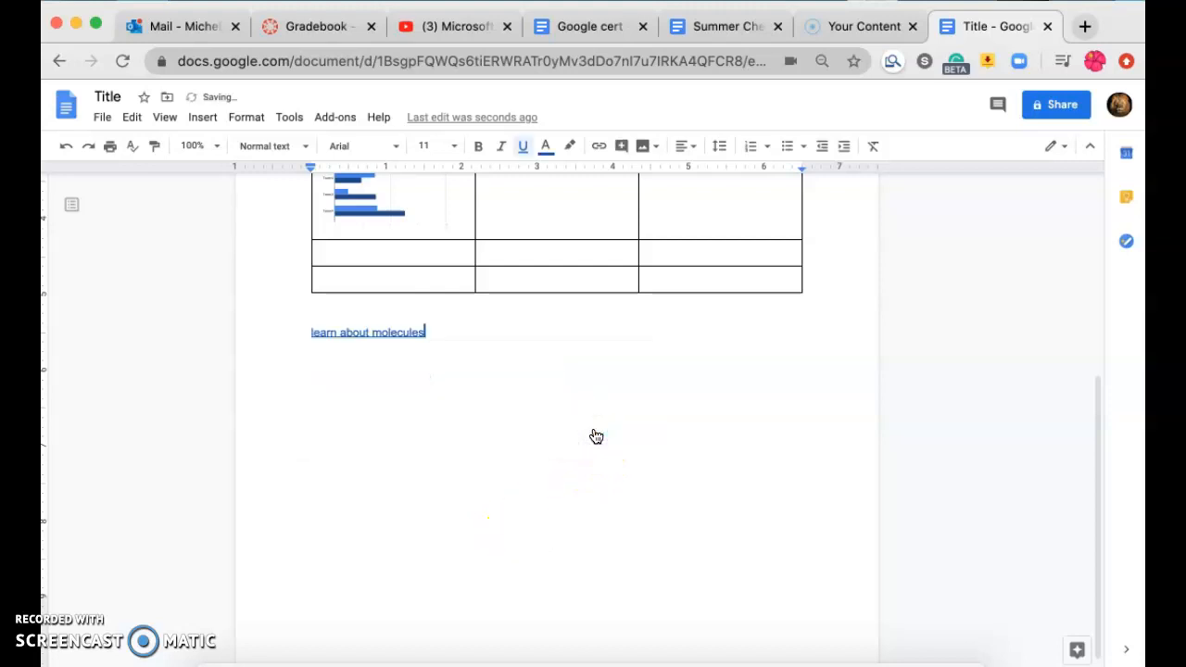
left_click(352, 335)
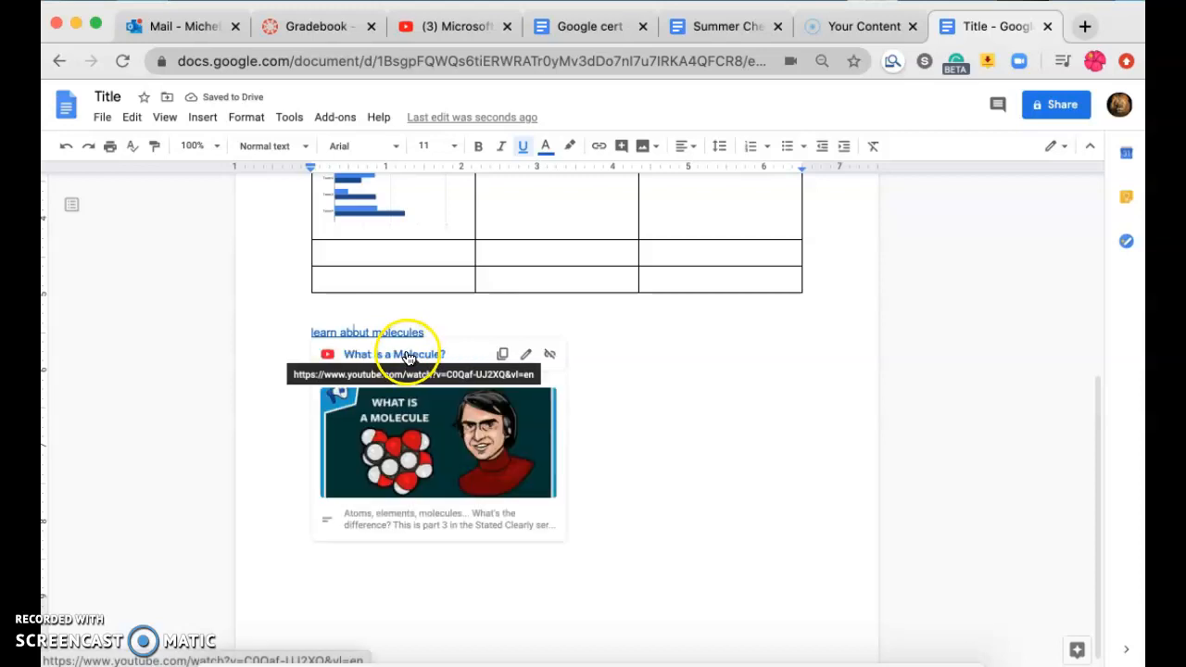
- Add the comment "don't forget to add an image" to the word "about" in the molecules link
left_click(205, 118)
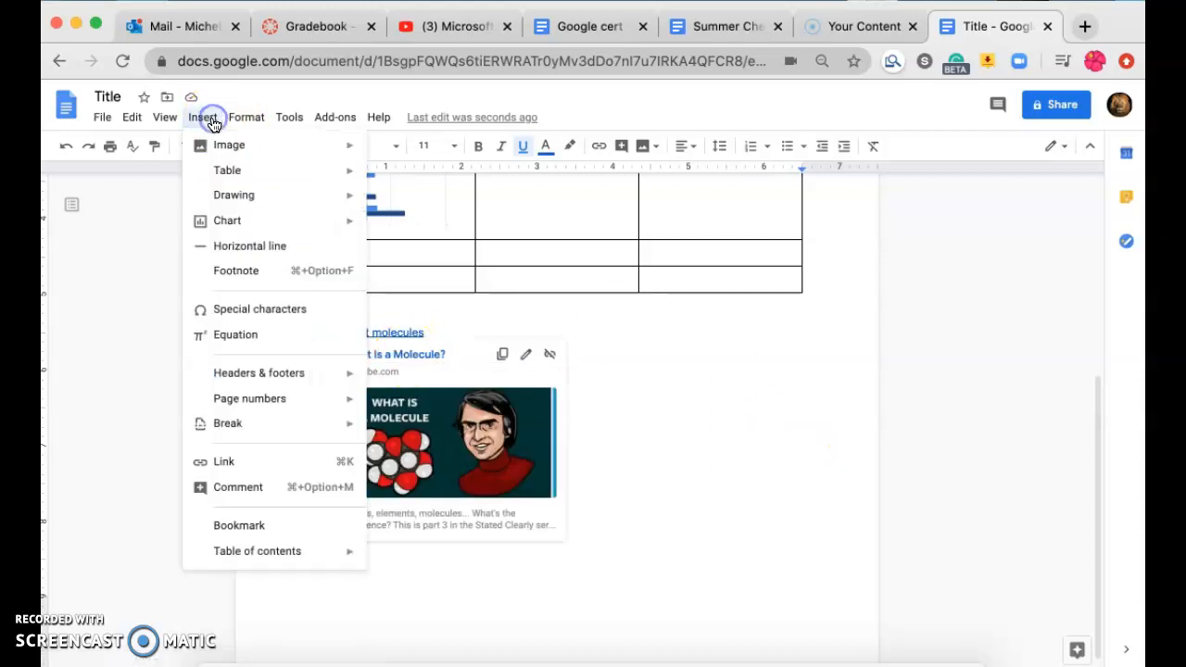
mouse_move(228, 434)
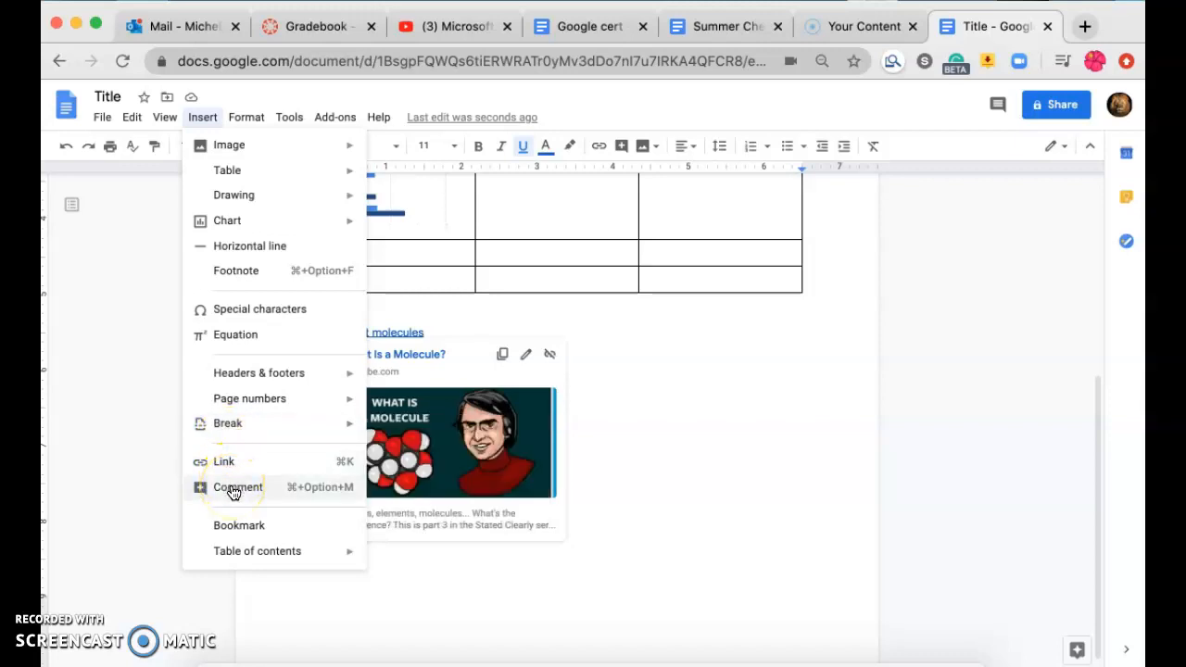
left_click(234, 492)
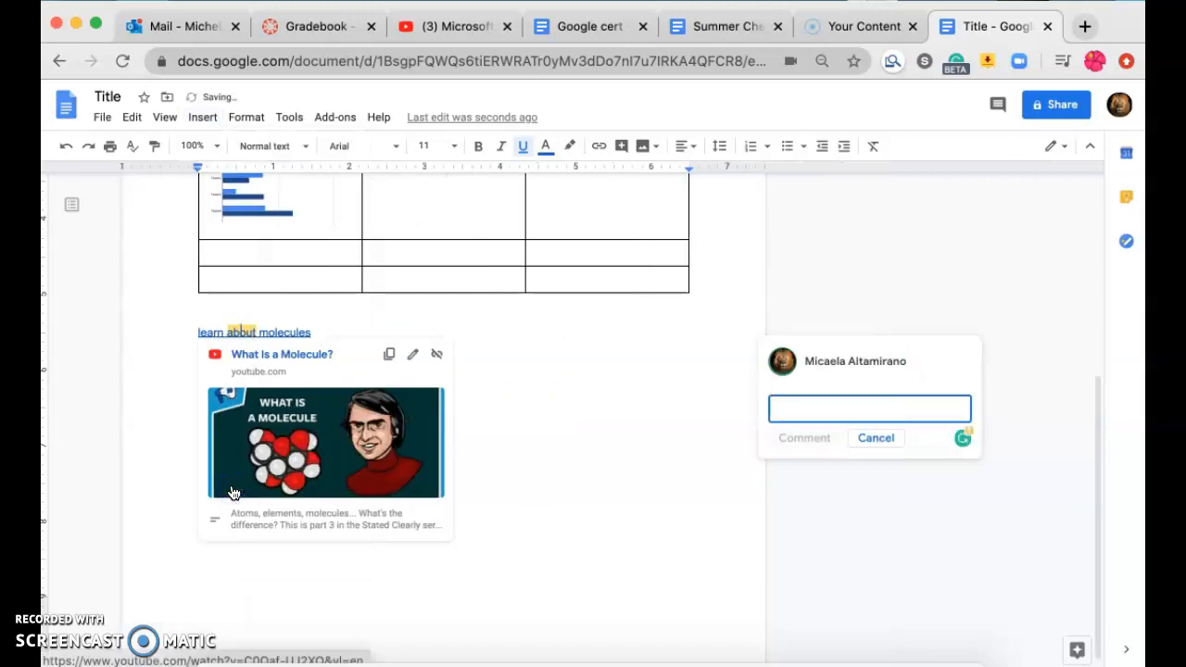
type("don'e f")
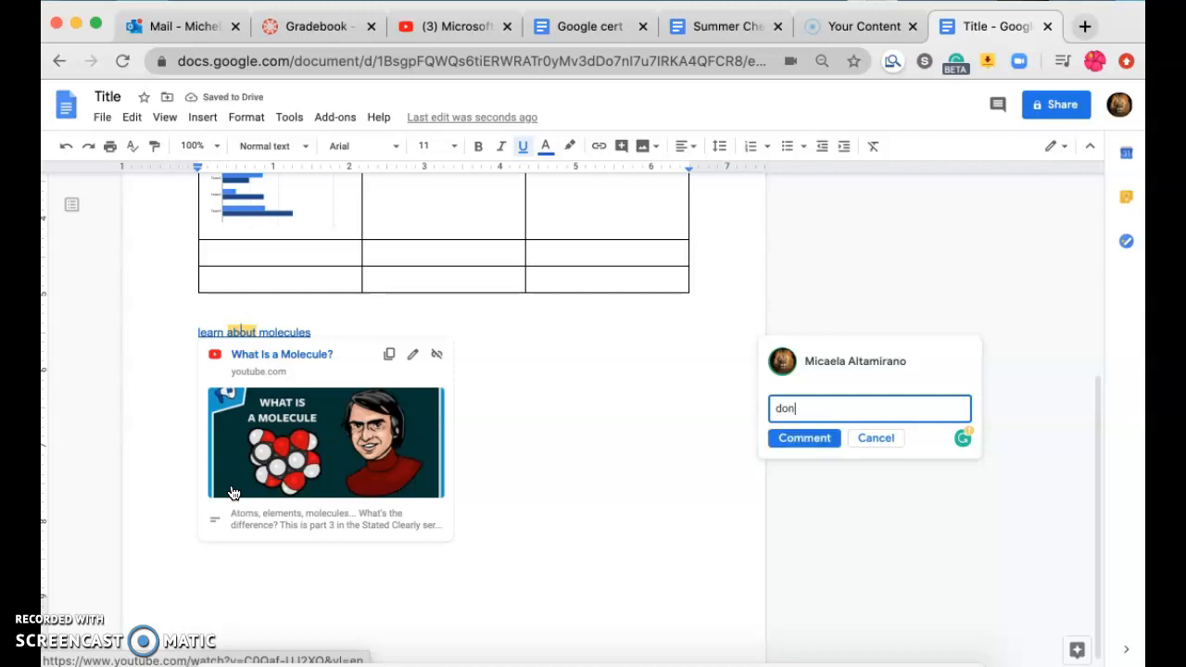
key("BackSpace")
key("BackSpace")
key("BackSpace")
type("t forget to add ")
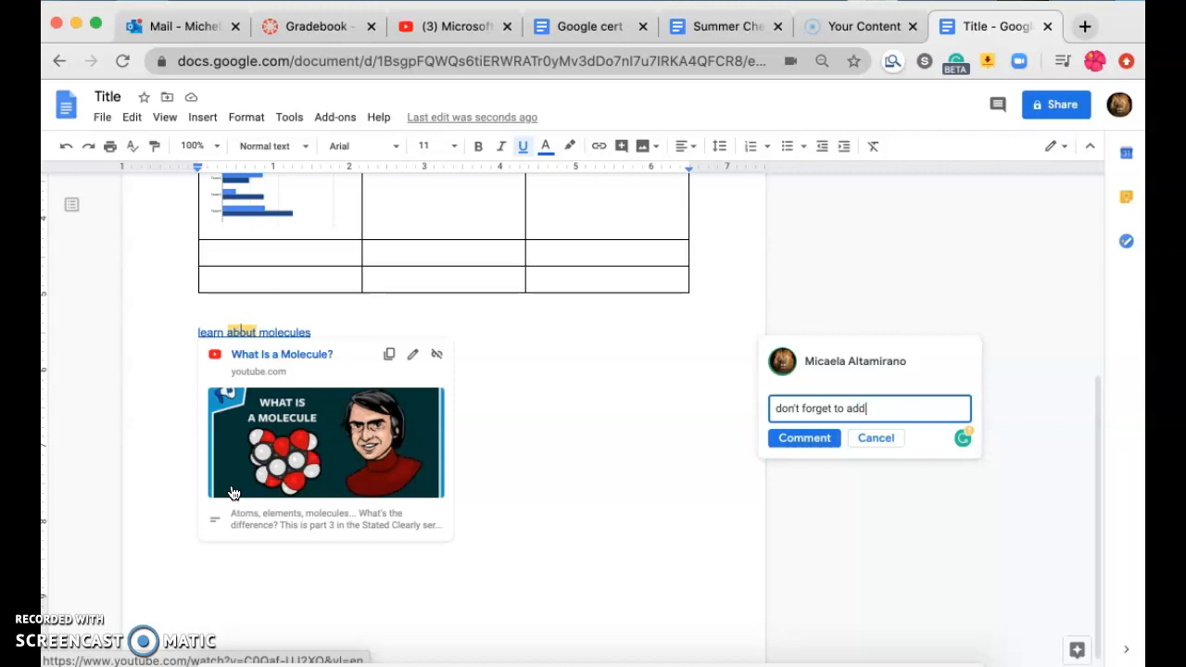
type("an image")
left_click(227, 505)
left_click(816, 443)
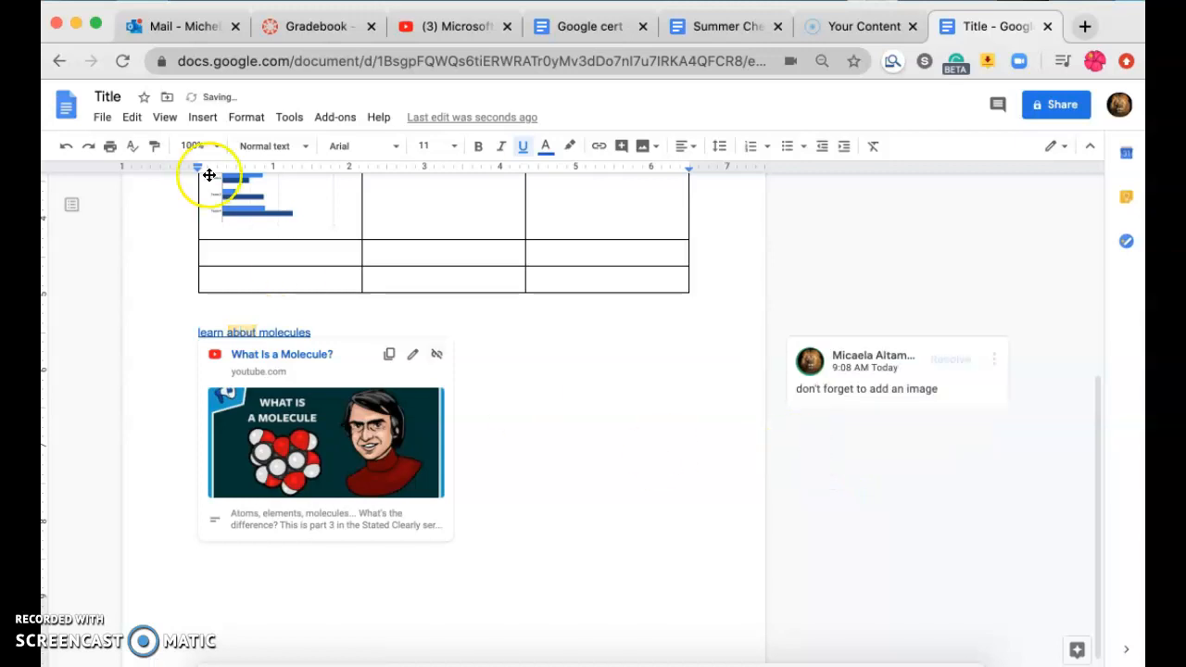
- Examine the table of contents styles and the text formatting options, including font size and capitalization
left_click(202, 117)
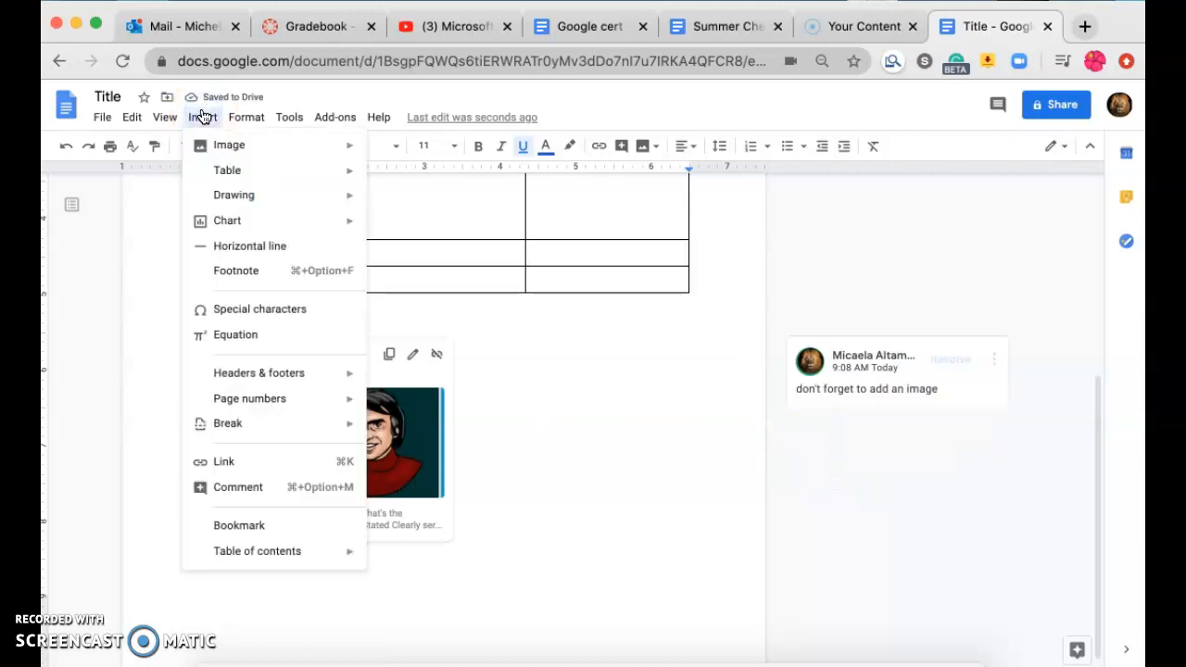
mouse_move(299, 559)
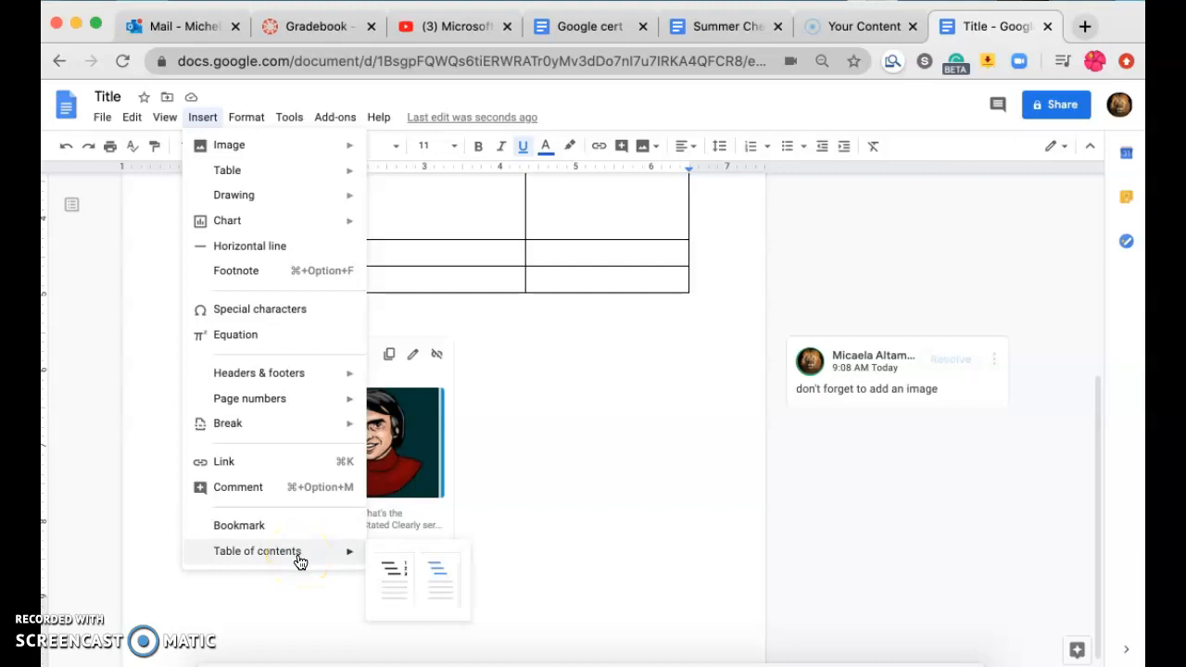
left_click(246, 117)
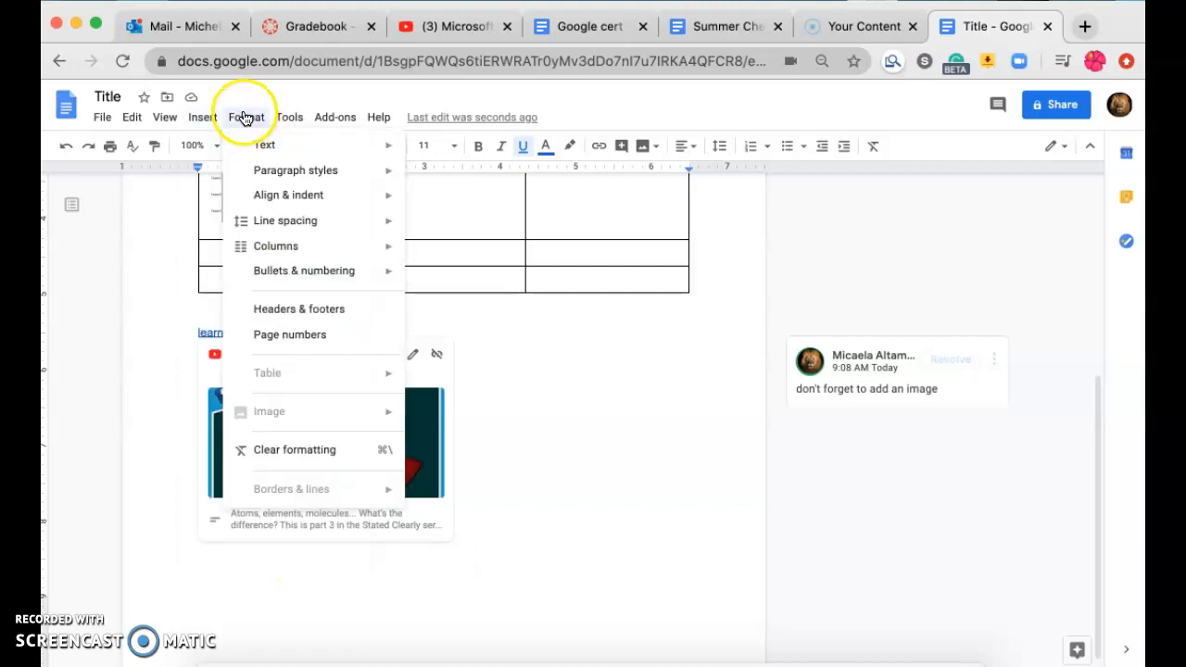
left_click(281, 143)
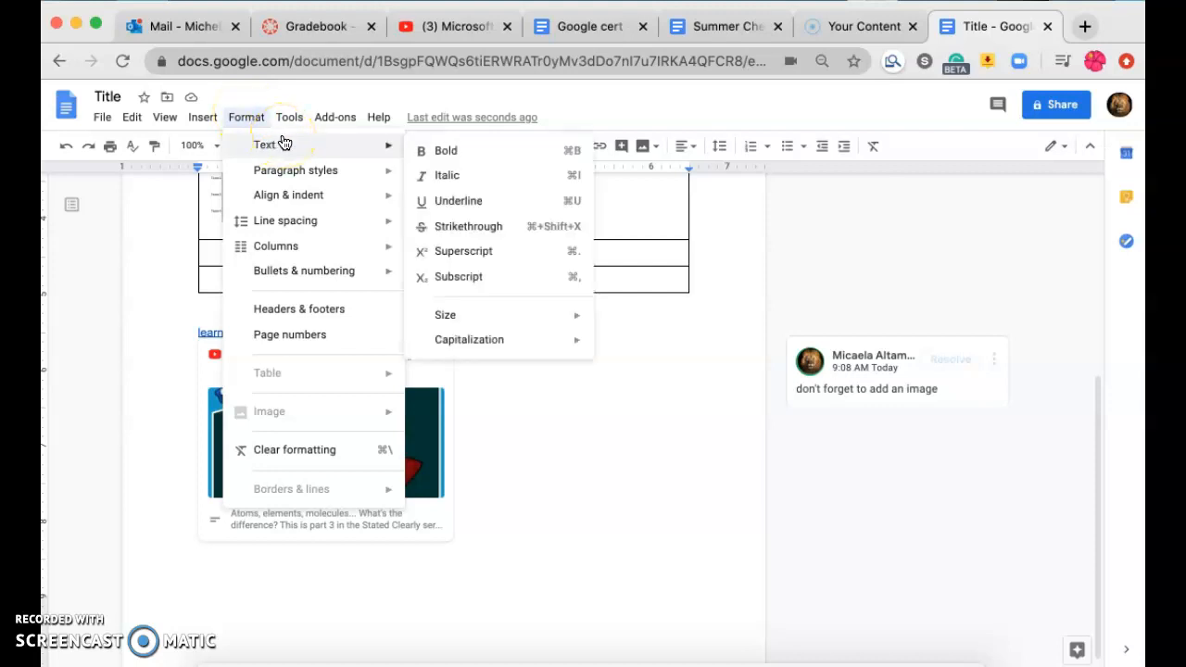
left_click(246, 117)
mouse_move(259, 146)
left_click(477, 322)
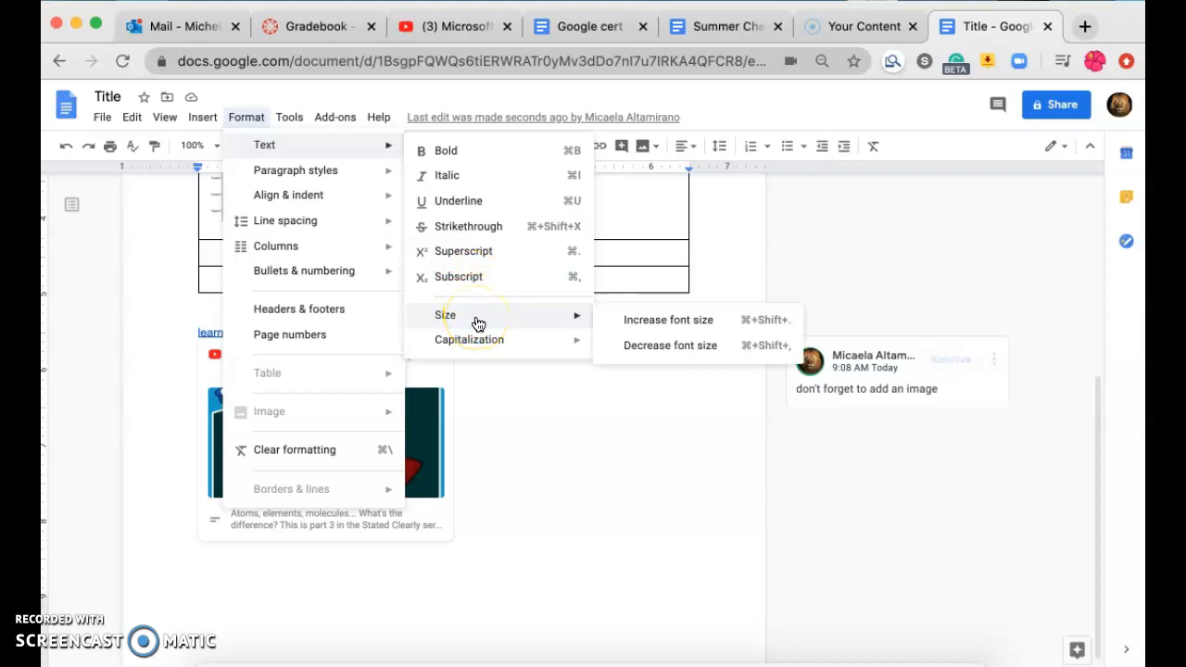
left_click(486, 340)
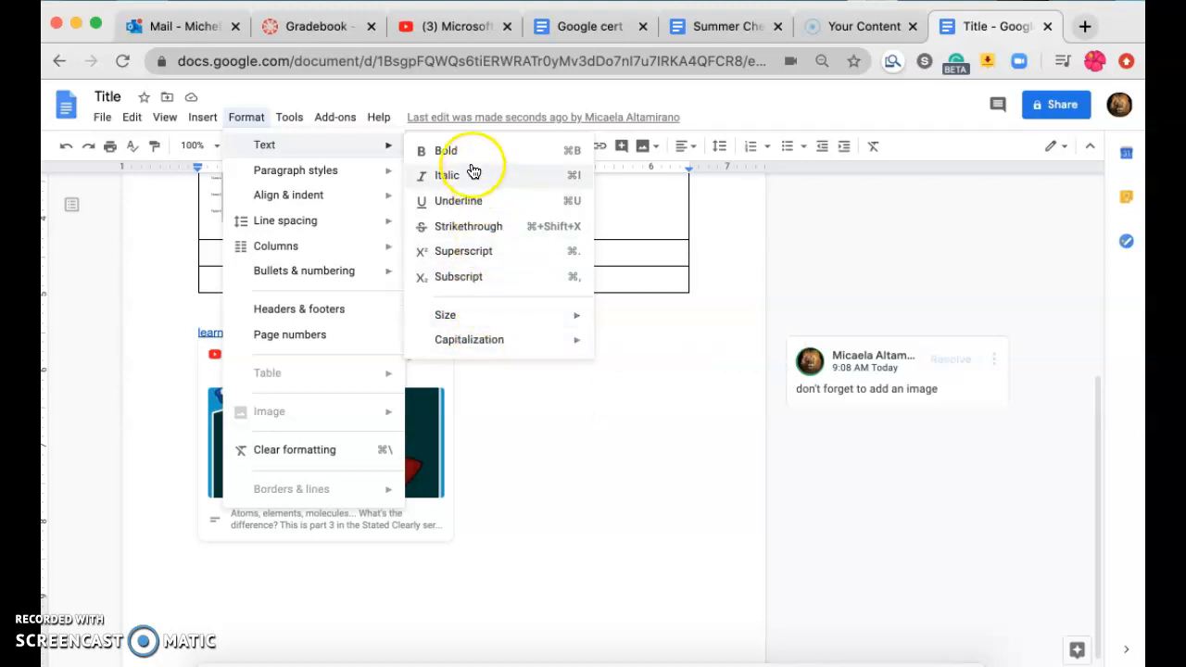
- Review the formatting options for paragraph styles, alignment and indentation, line spacing, columns, and bullets and numbering
left_click(355, 173)
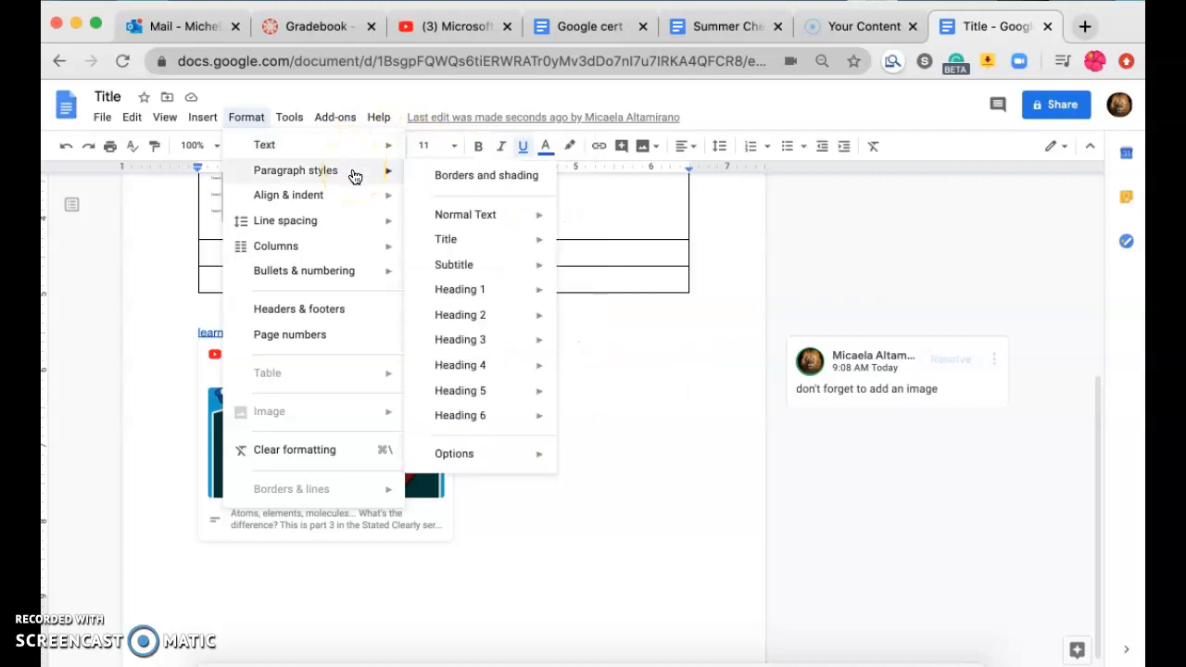
mouse_move(348, 202)
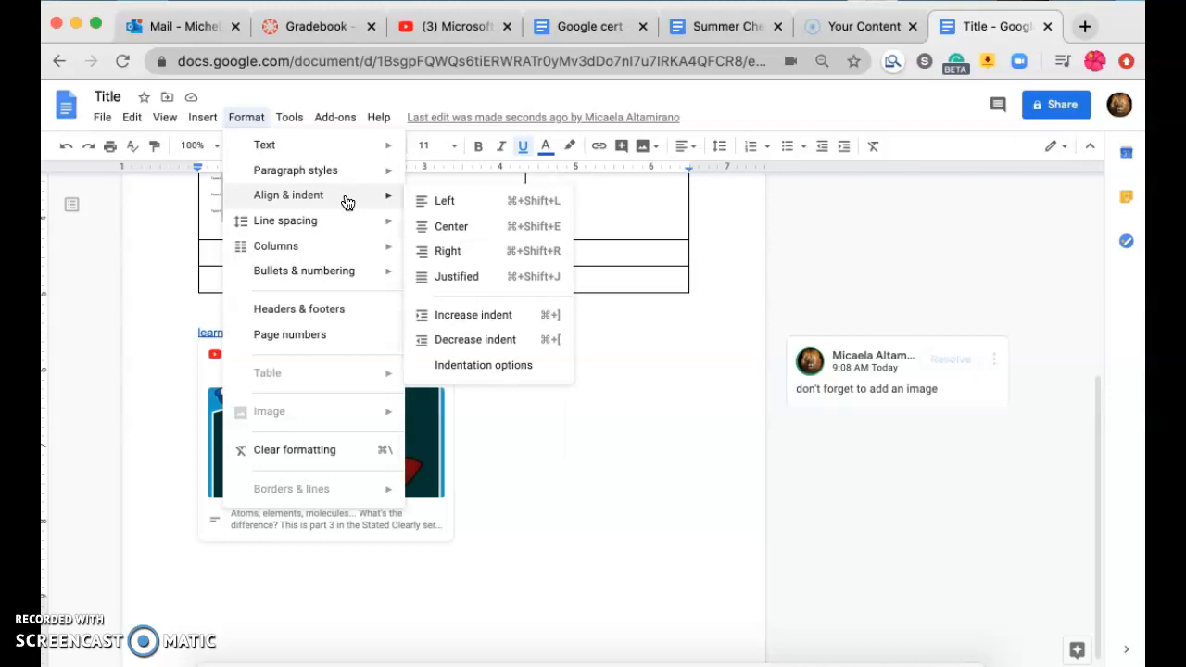
left_click(347, 225)
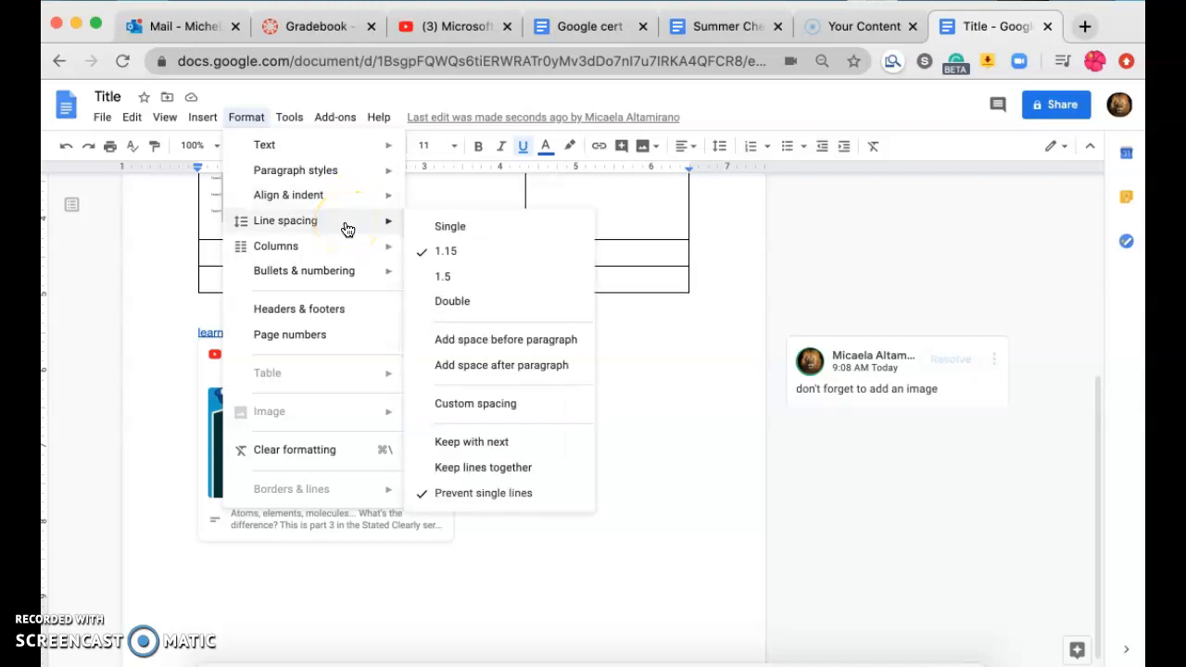
left_click(339, 253)
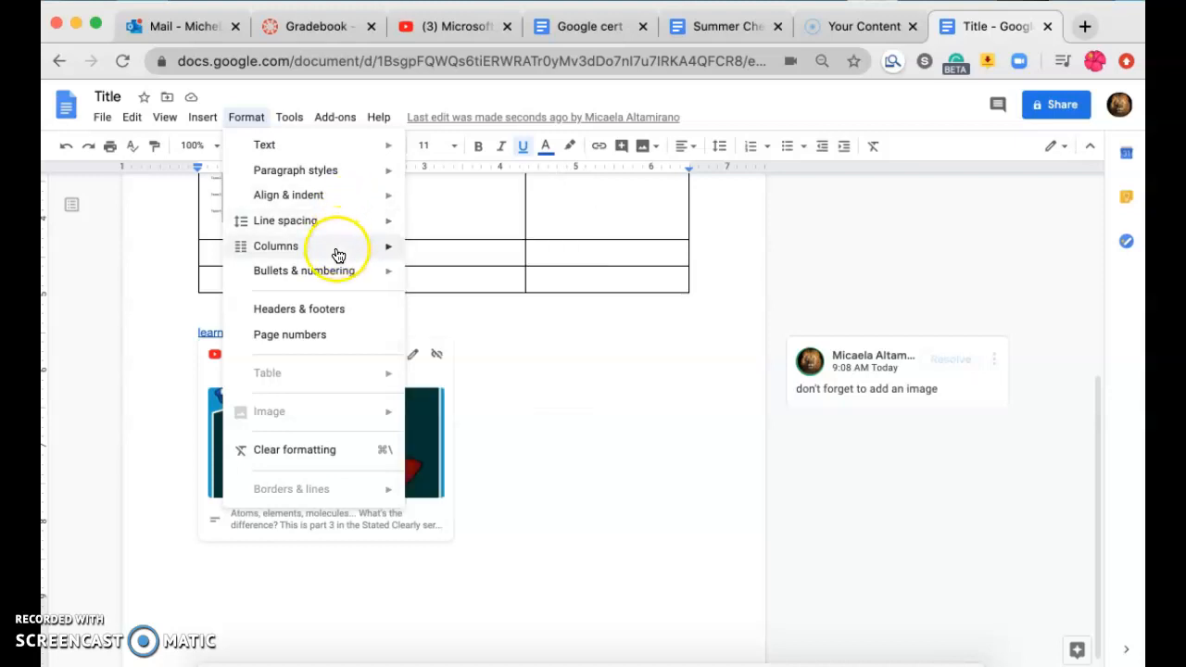
left_click(385, 271)
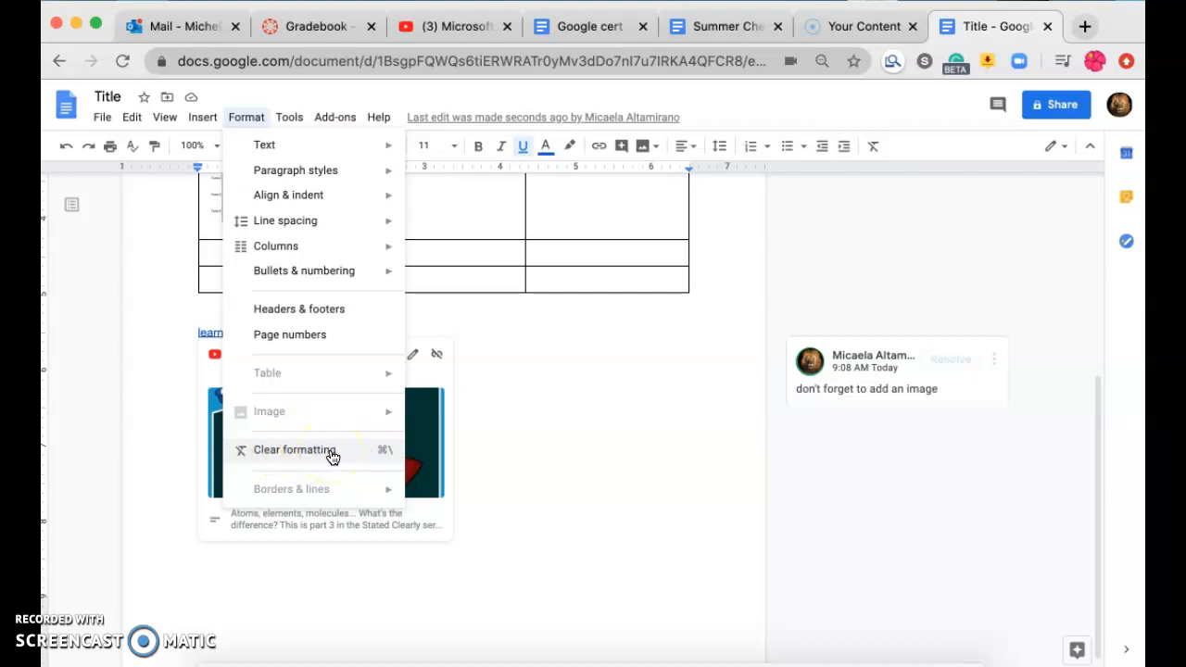
- Try to start voice typing in English (US) and close the voice typing tool
mouse_move(291, 127)
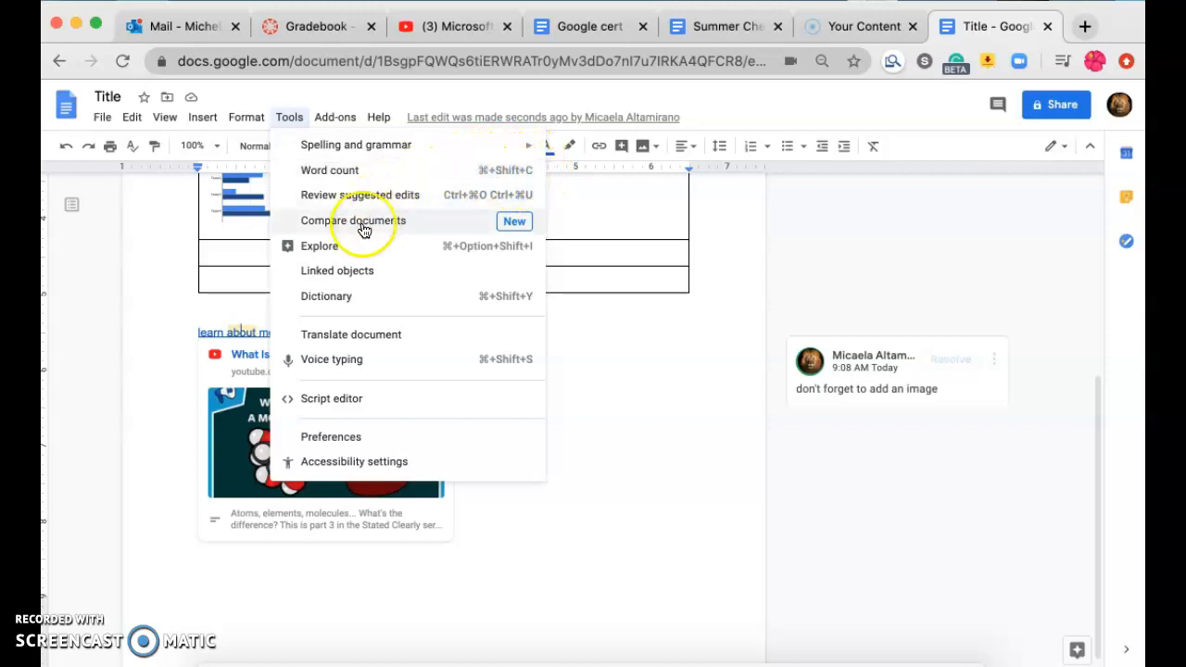
left_click(336, 359)
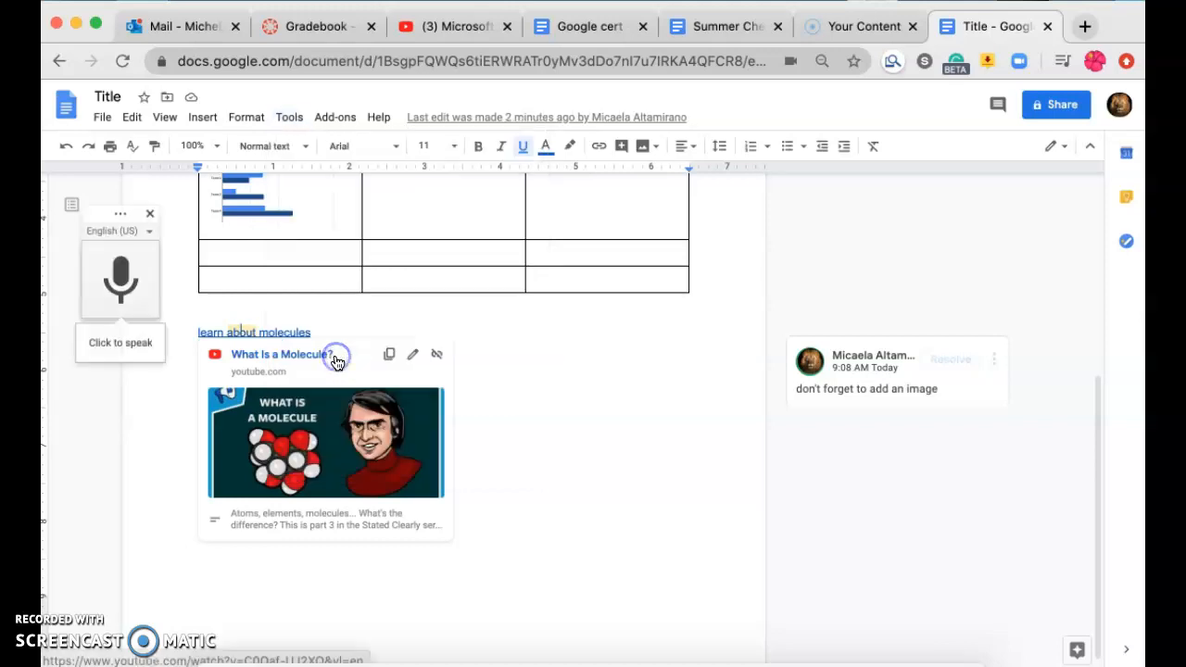
left_click(112, 280)
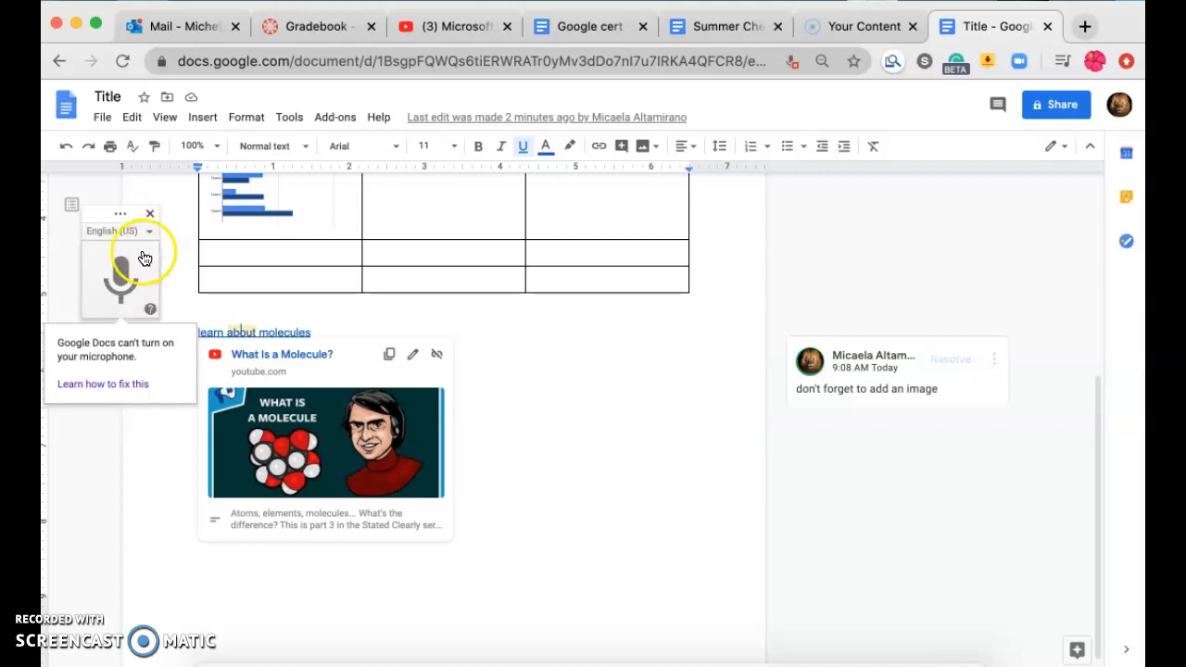
left_click(148, 211)
- Look over the available document tools and the add-on options, and return to the page
left_click(281, 128)
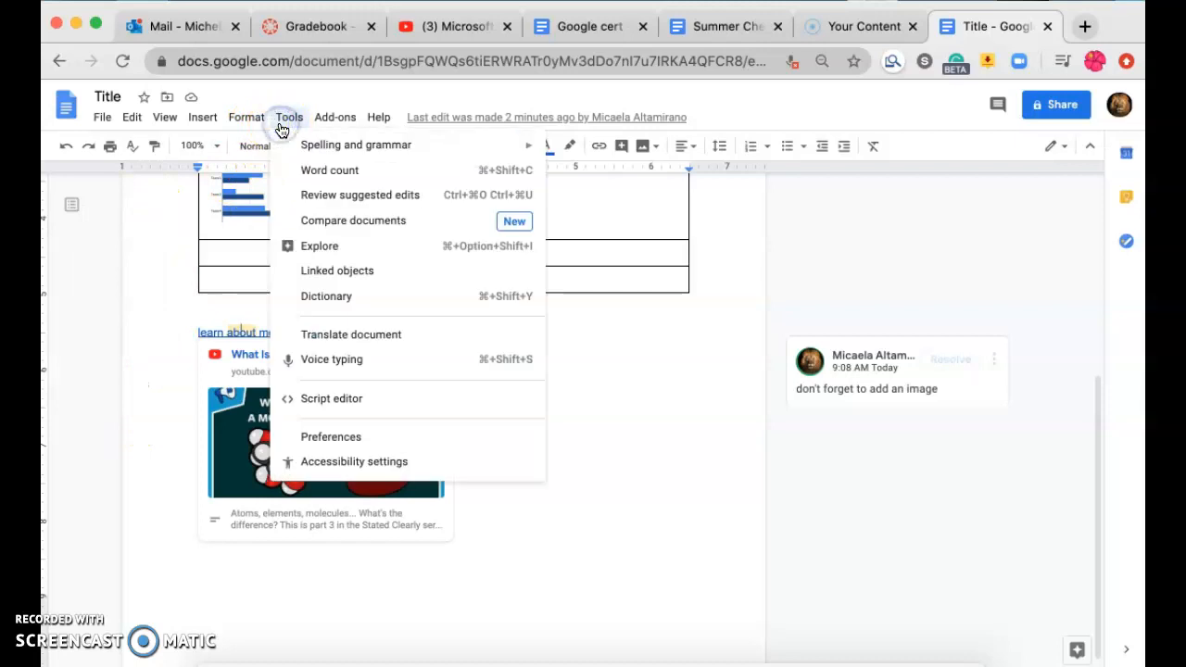
left_click(327, 123)
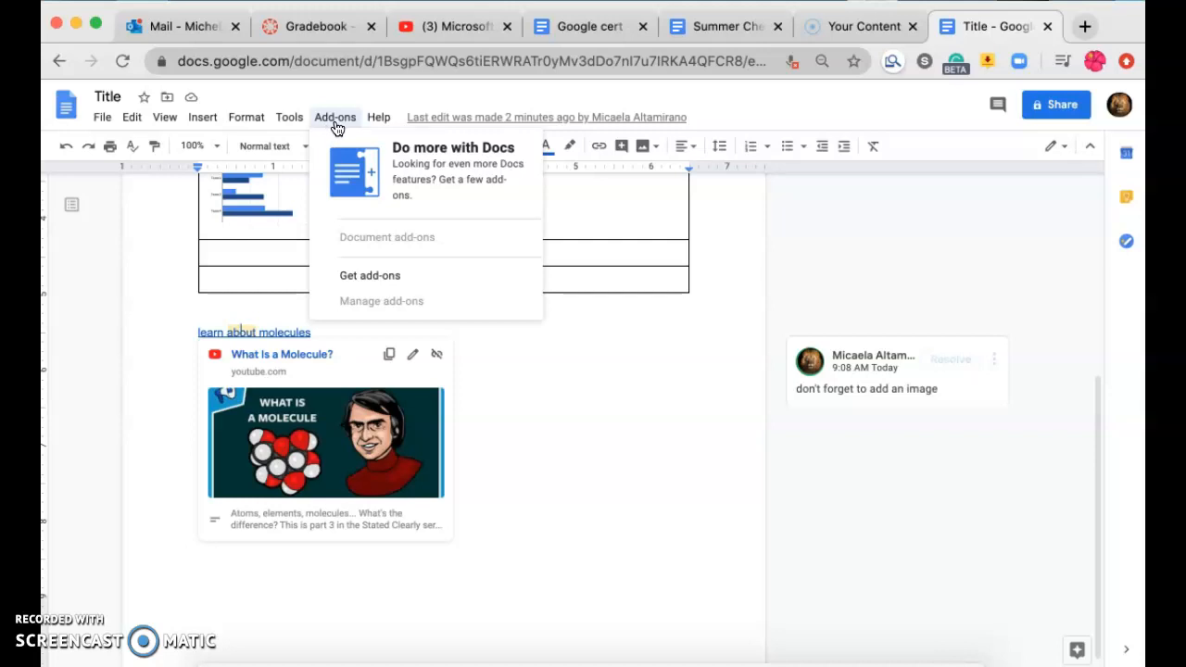
left_click(532, 476)
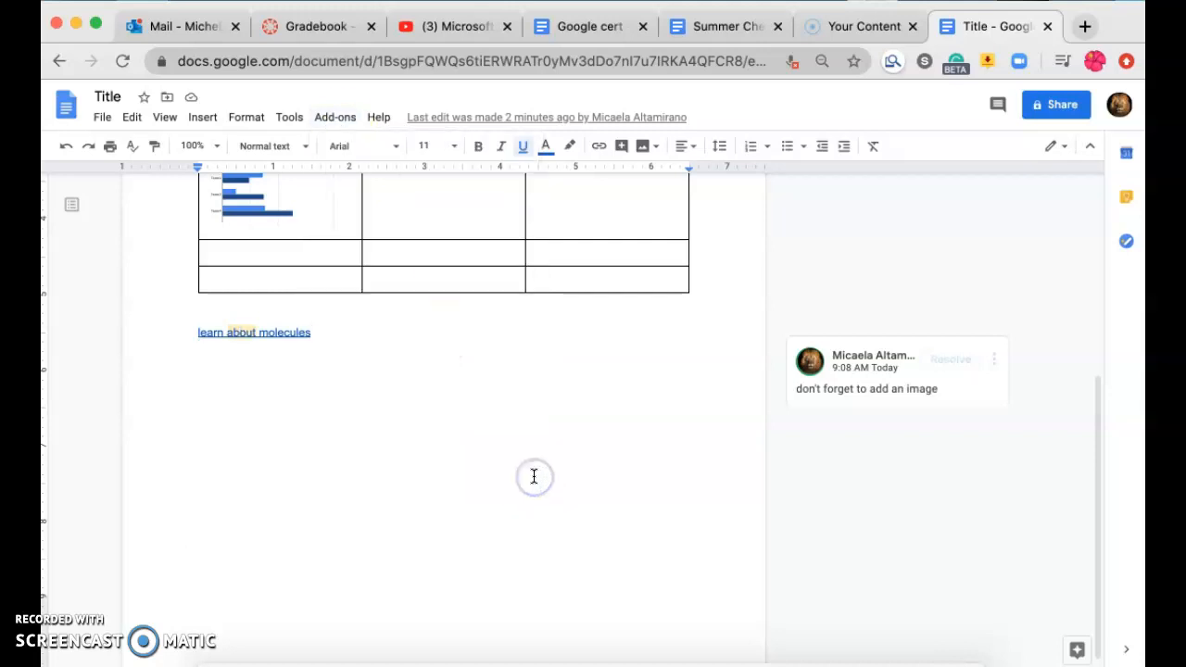